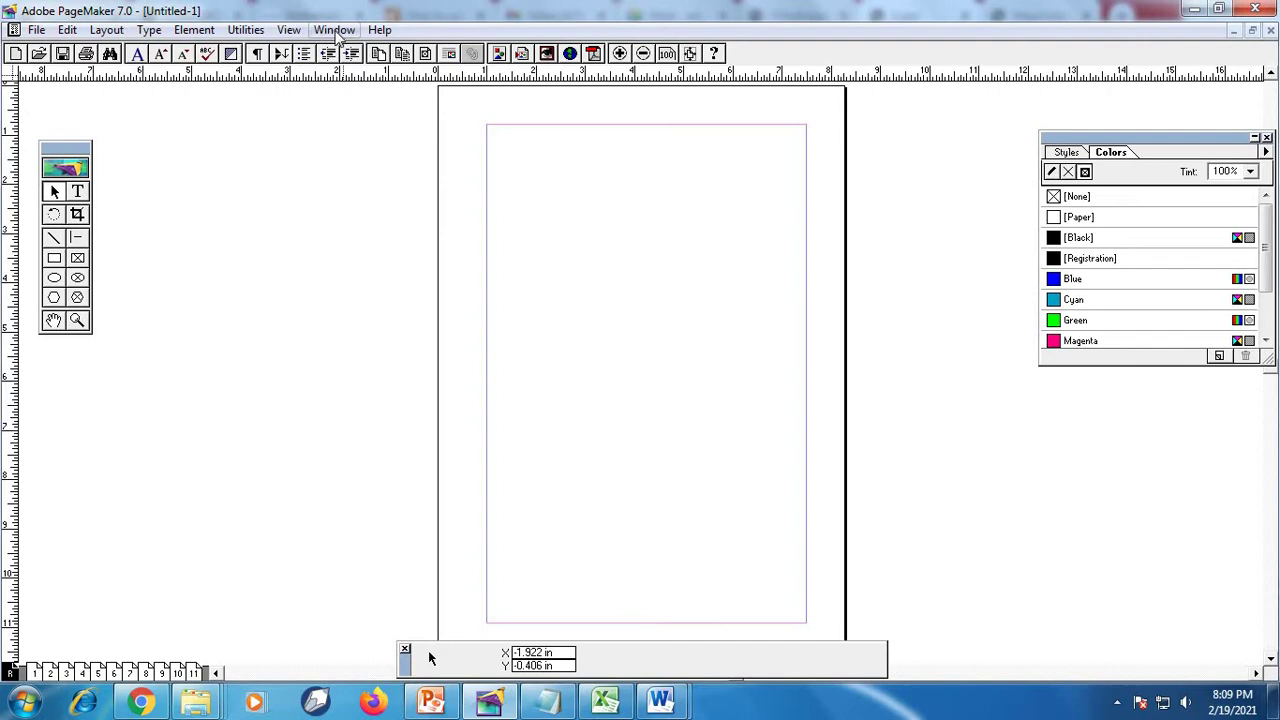
left_click(336, 30)
left_click(208, 211)
left_click(336, 30)
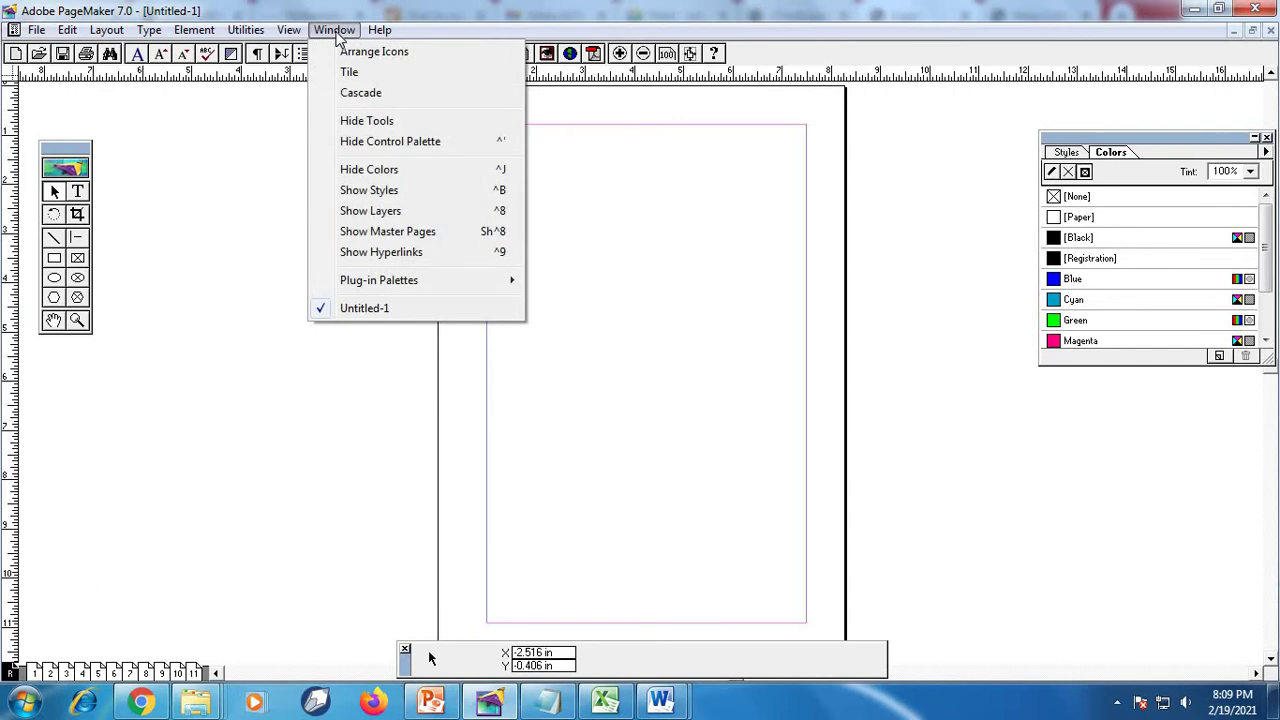
left_click(271, 175)
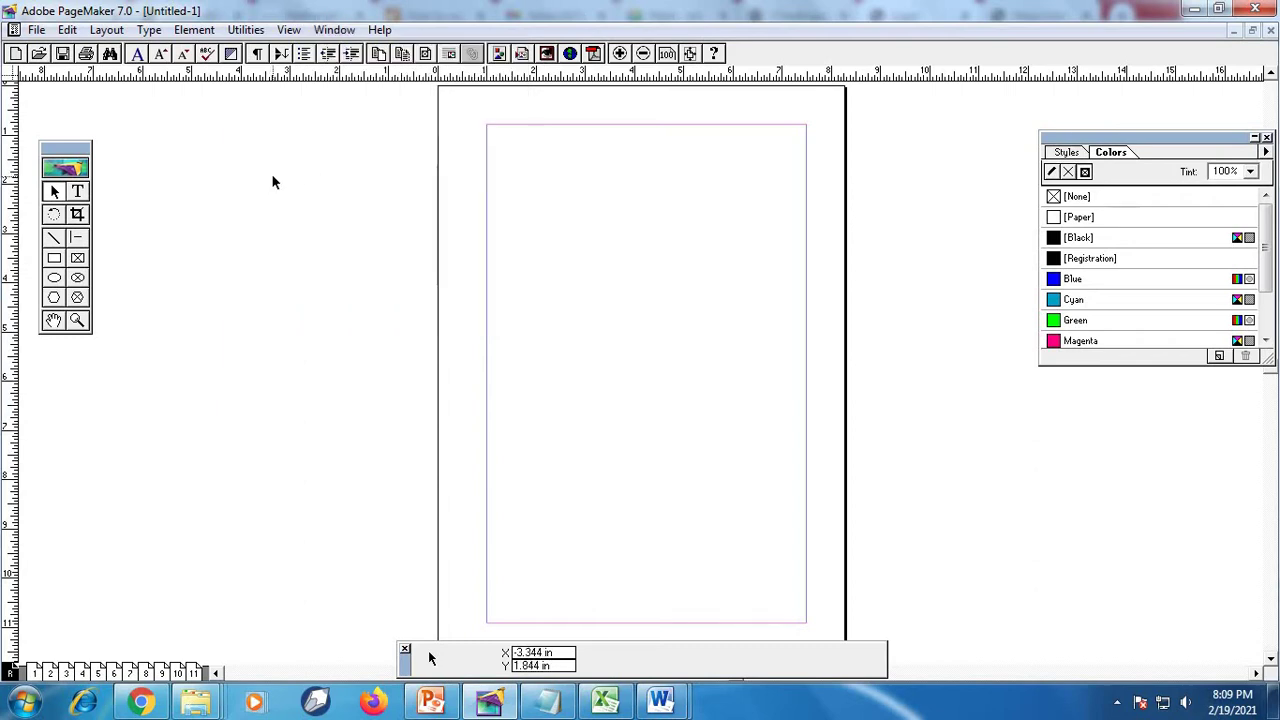
Tile the Untitled-1 document window and maximize it again.
left_click(336, 30)
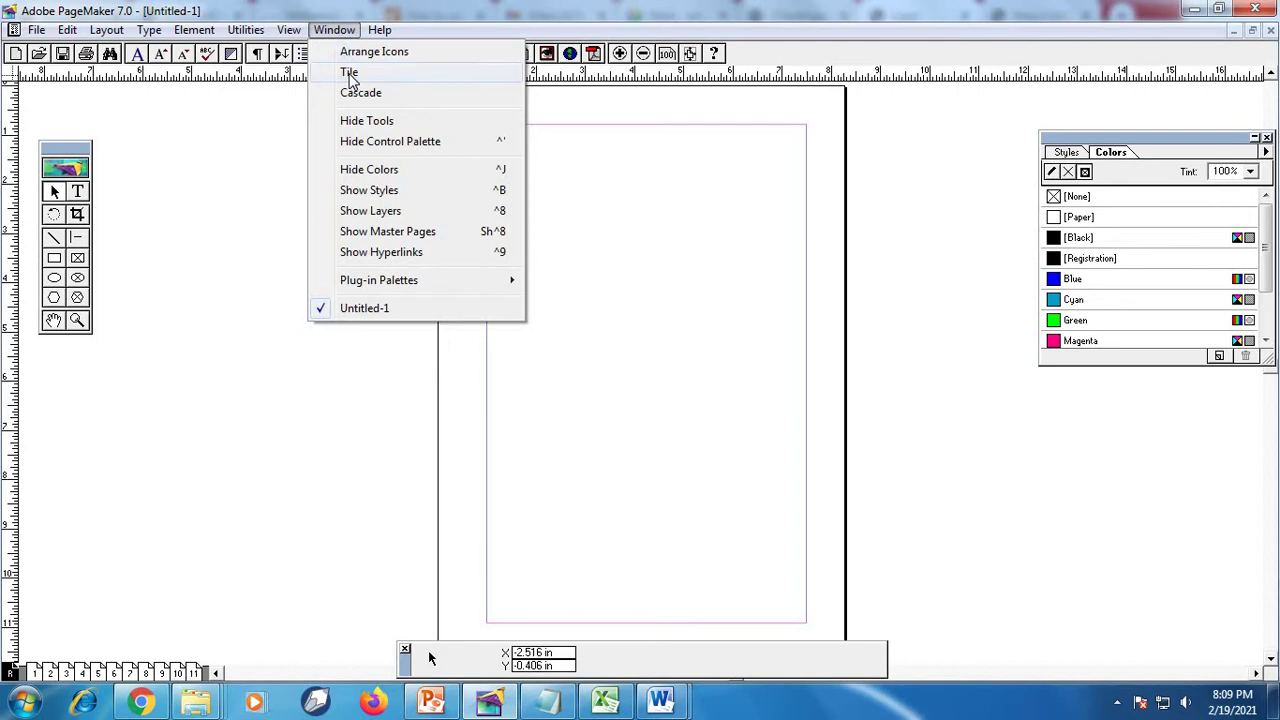
left_click(350, 74)
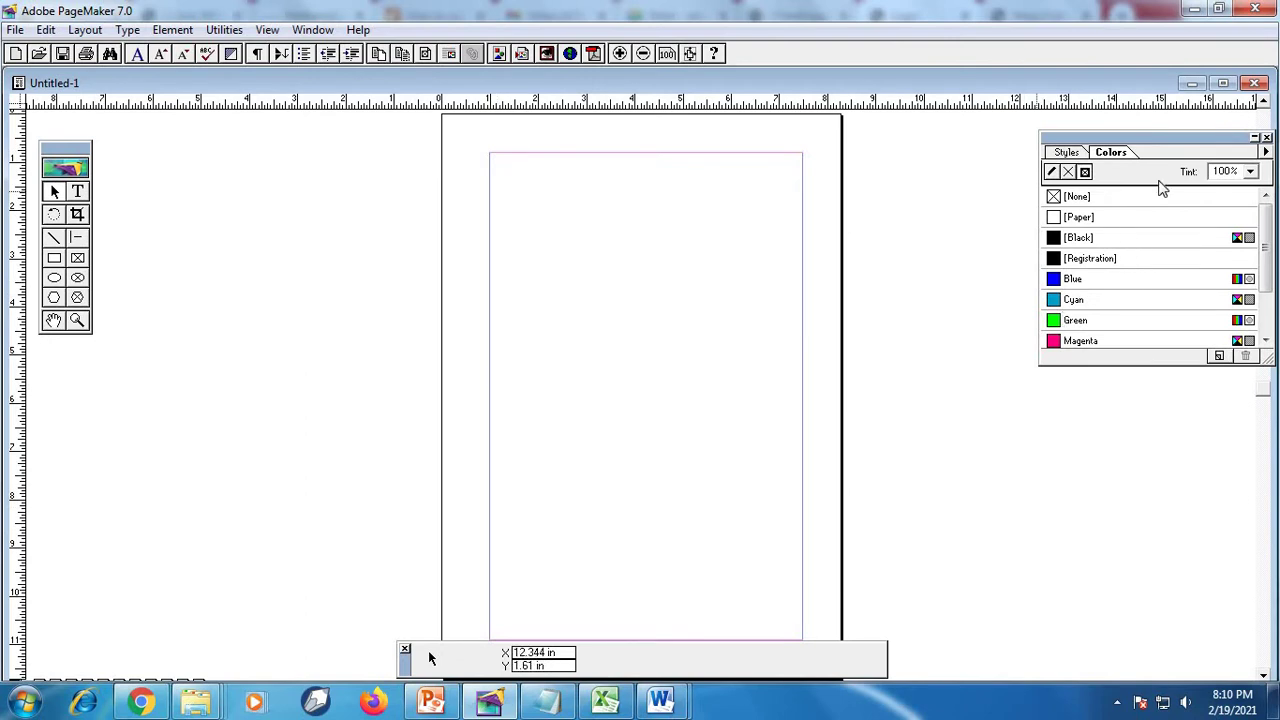
left_click(1223, 84)
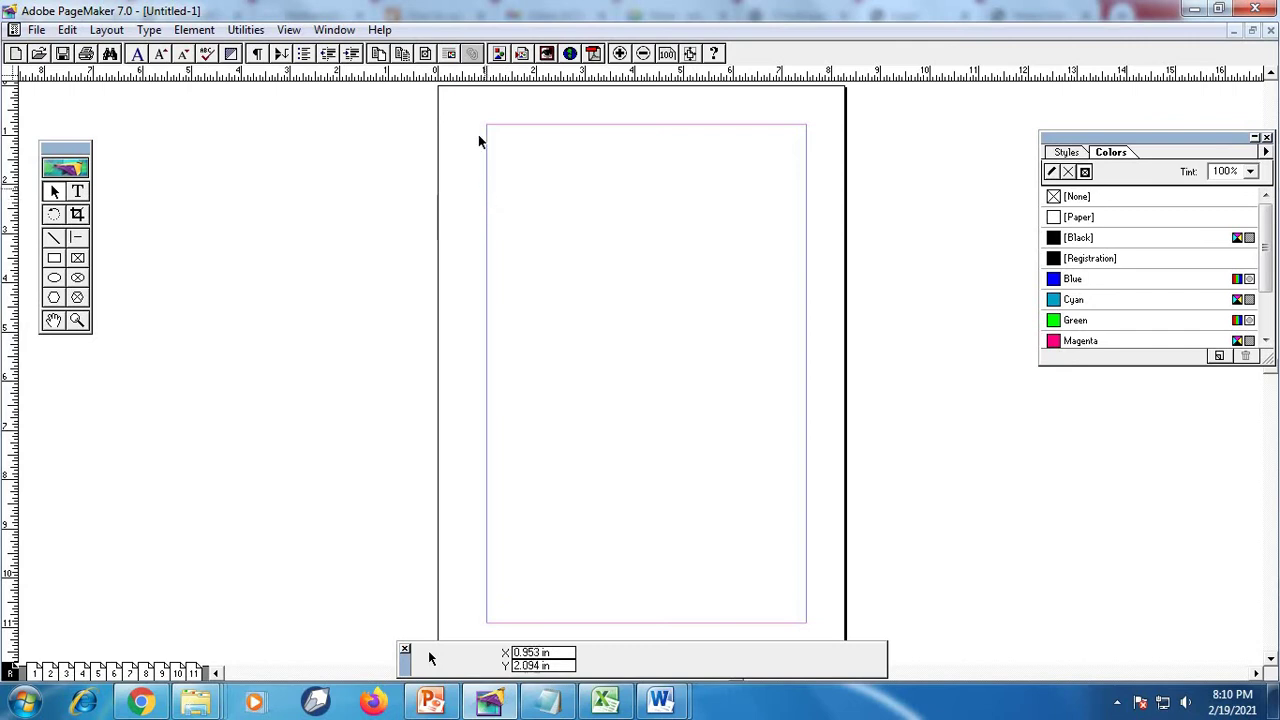
Cascade the Untitled-1 document window and restore it to full size.
left_click(334, 29)
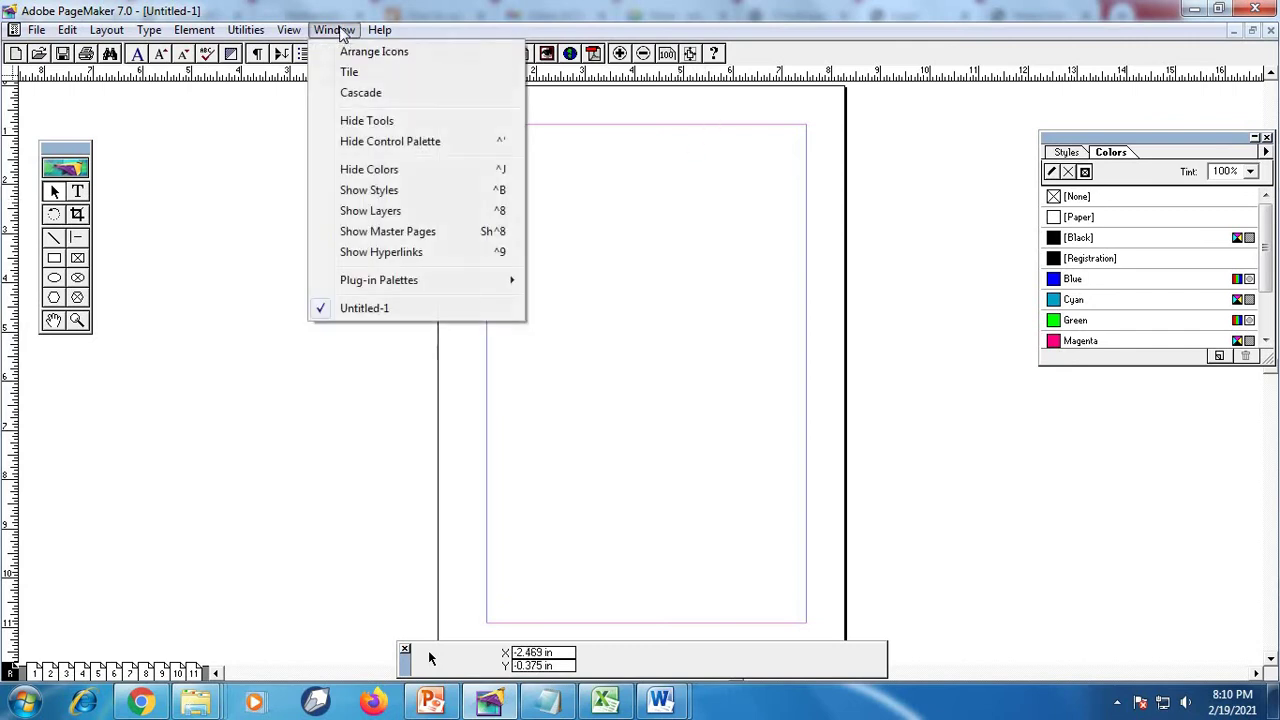
left_click(357, 98)
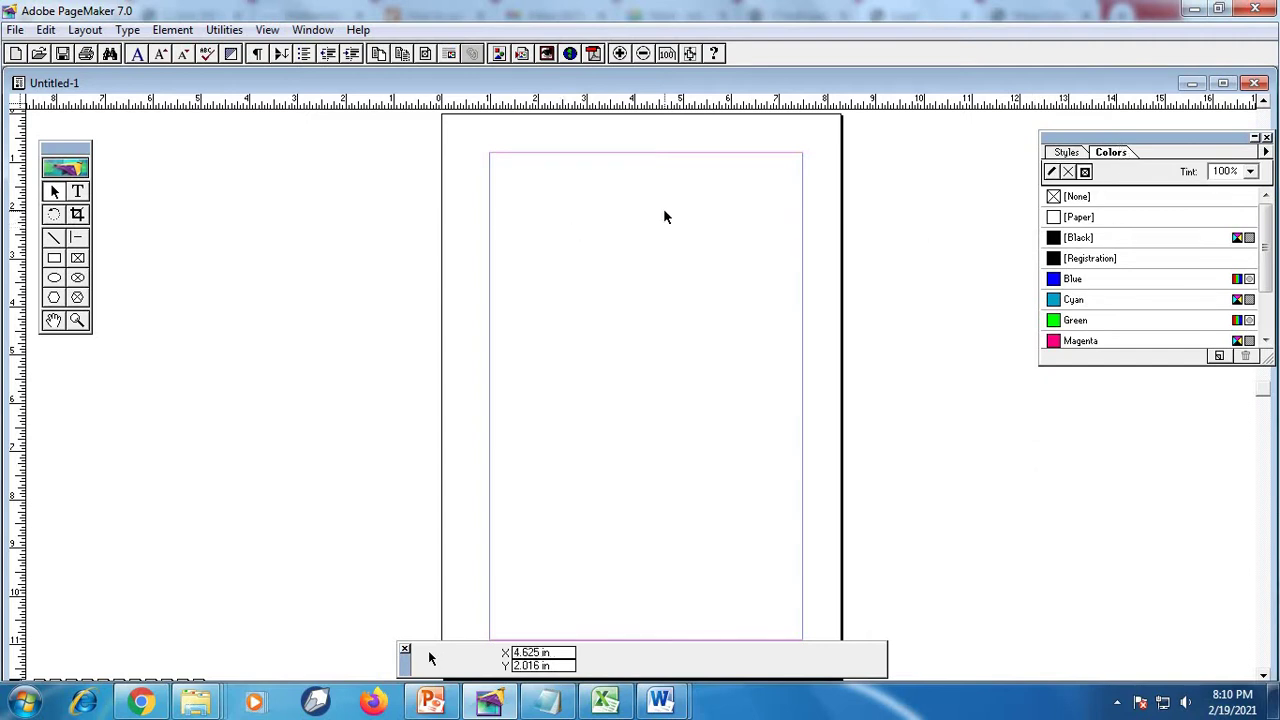
left_click(1222, 83)
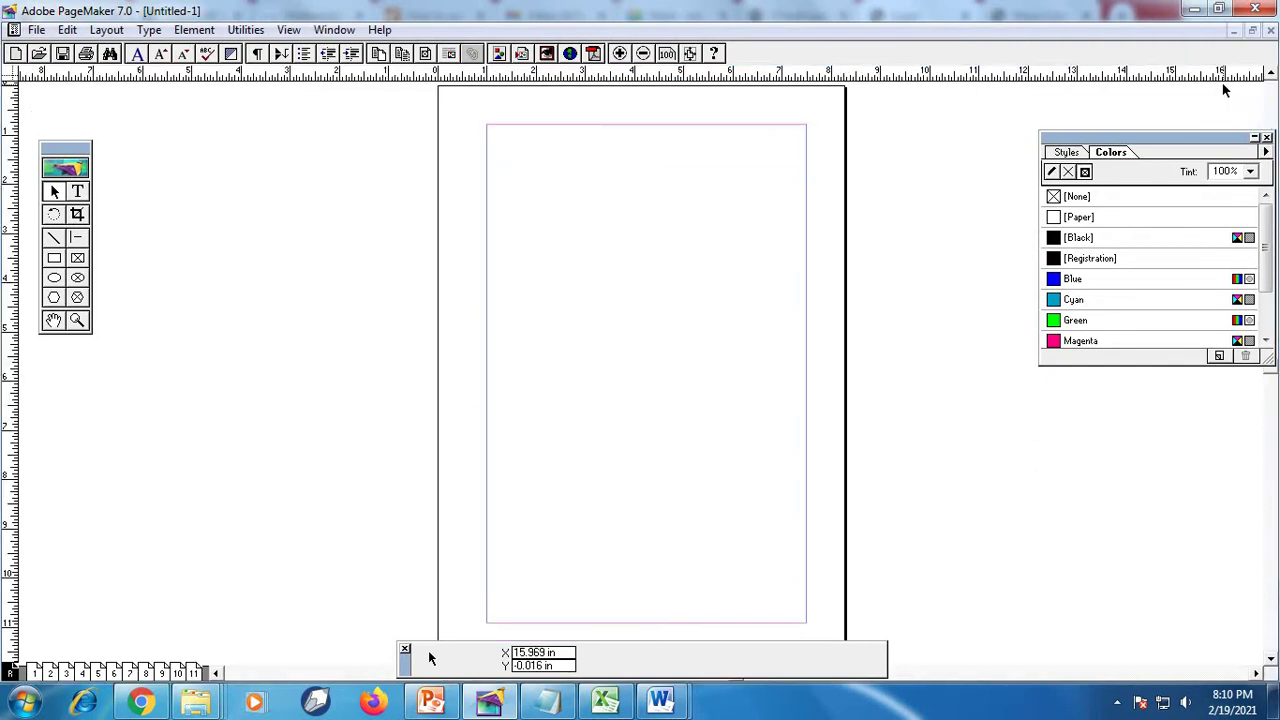
Hide the toolbox and show it again.
left_click(332, 30)
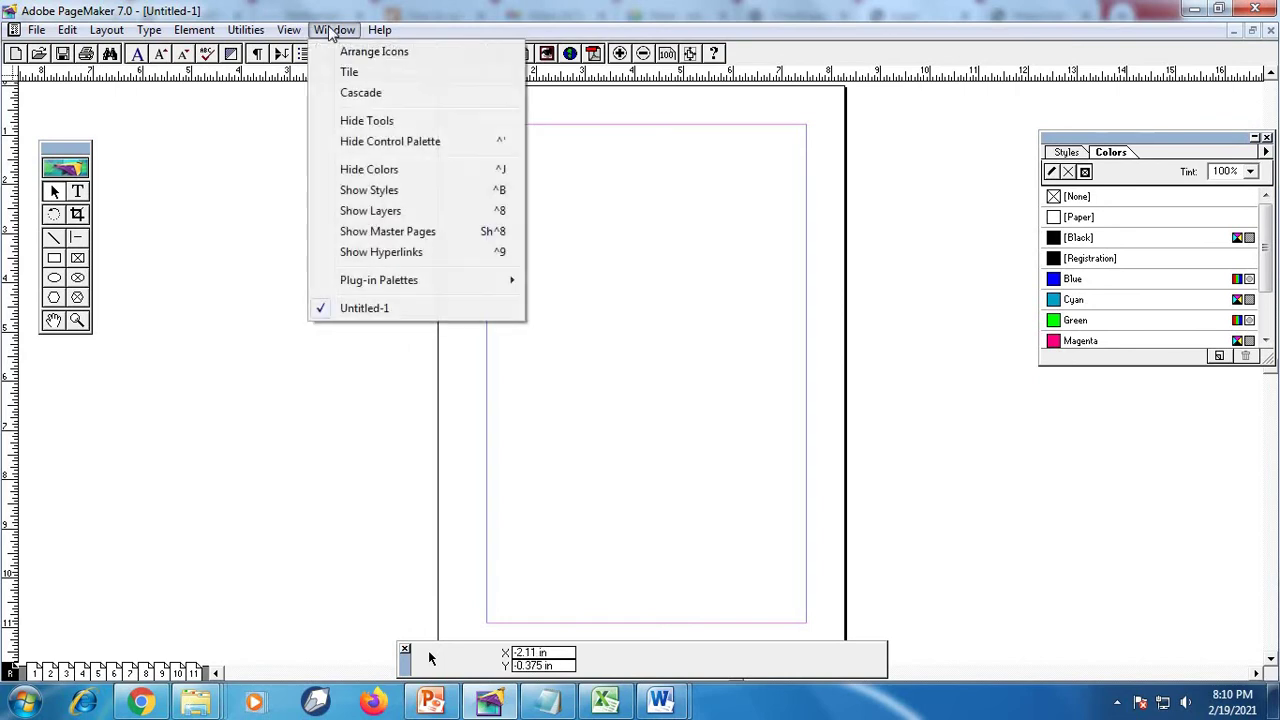
left_click(362, 123)
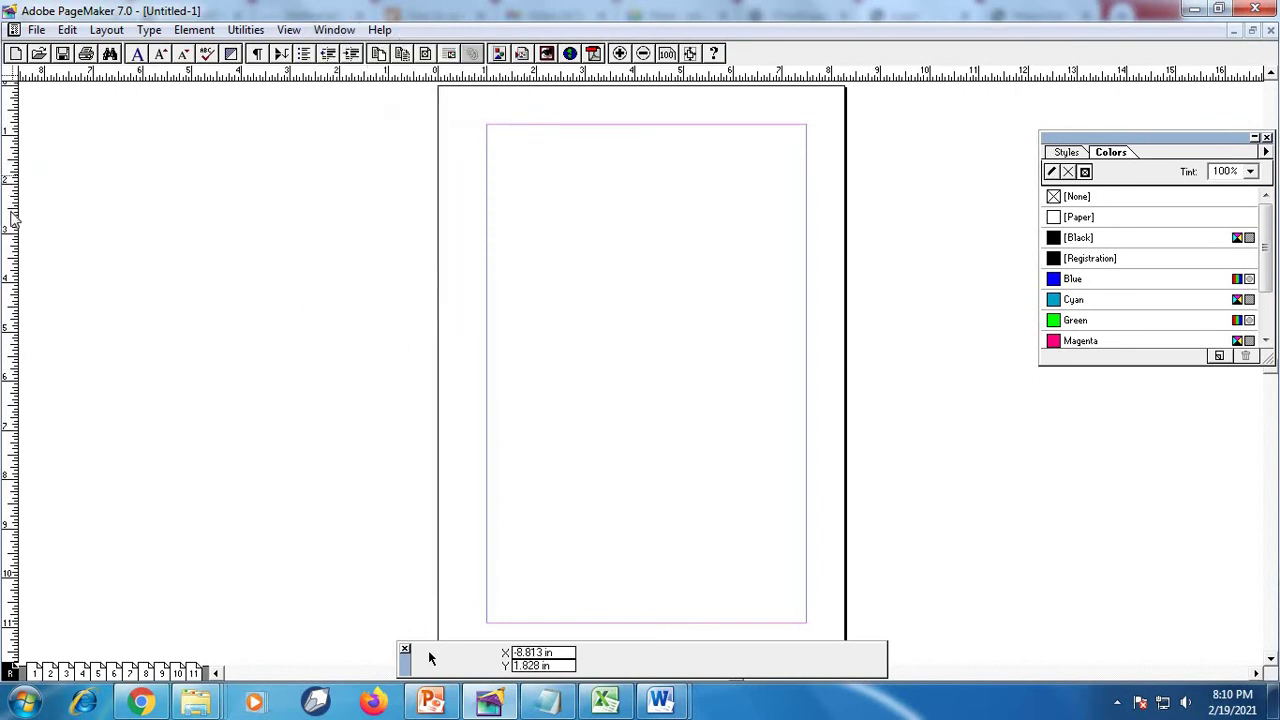
left_click(332, 30)
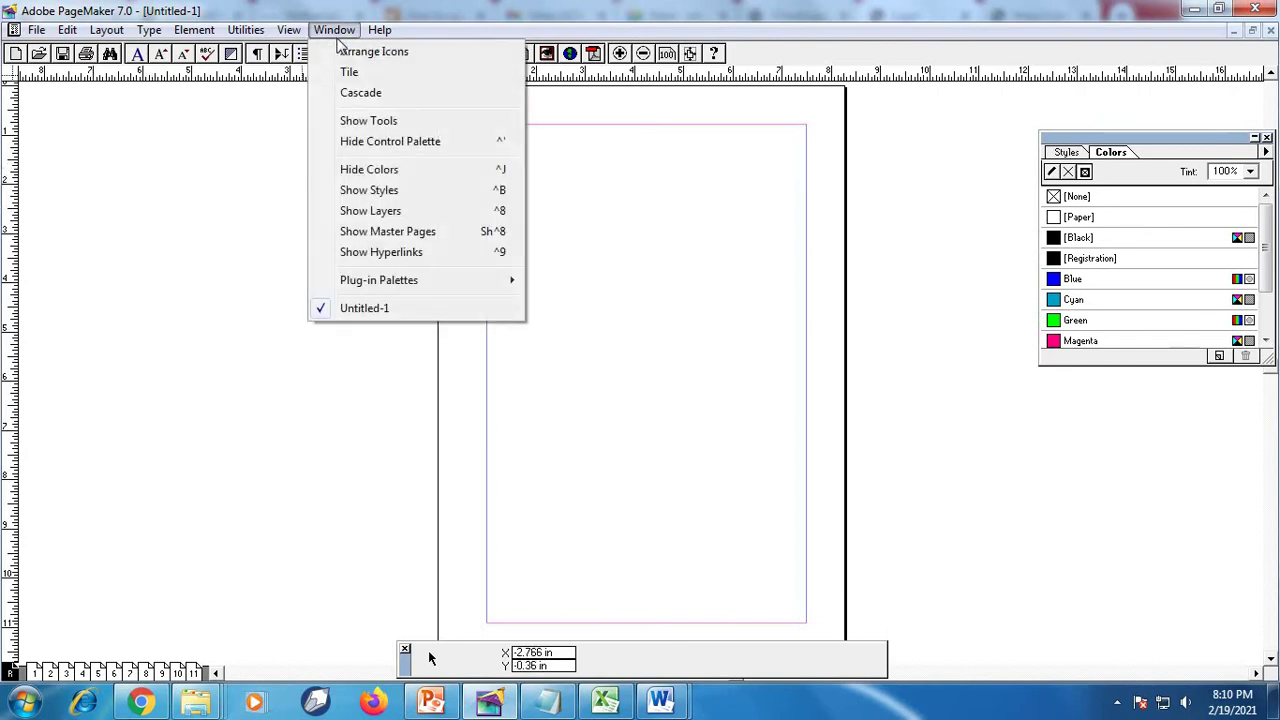
left_click(366, 121)
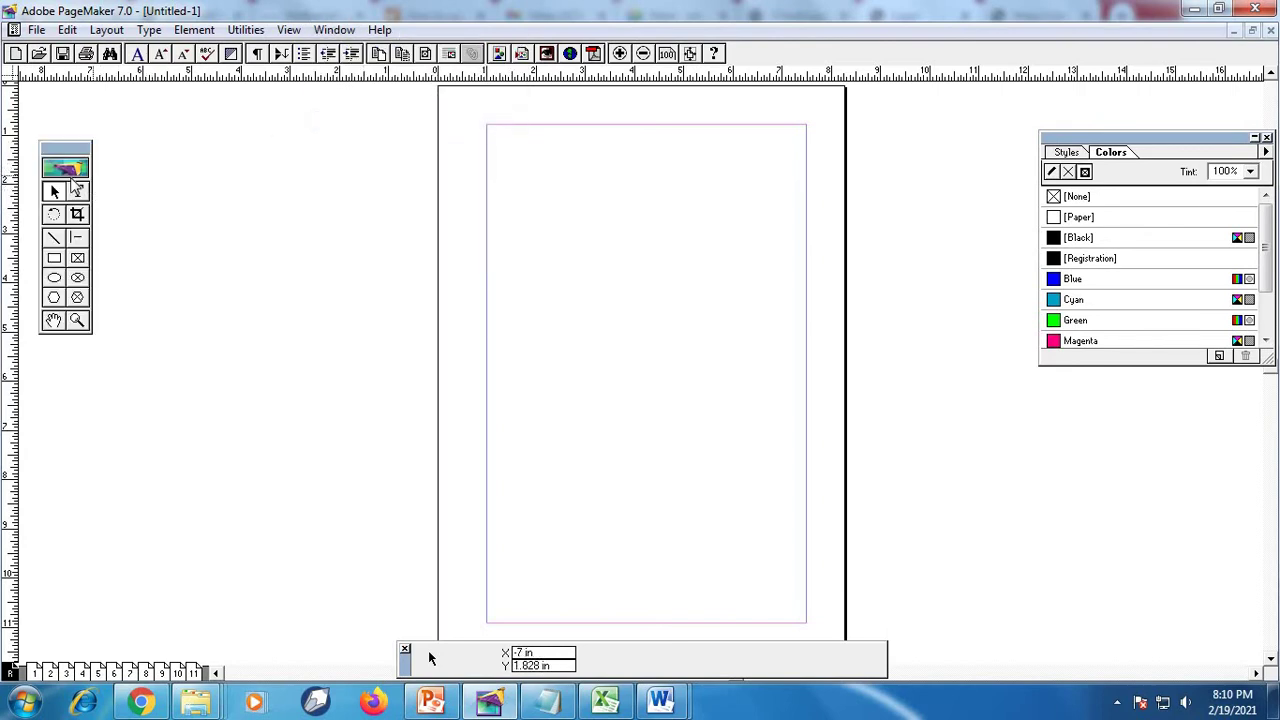
Hide the Control Palette and bring it back.
left_click(333, 31)
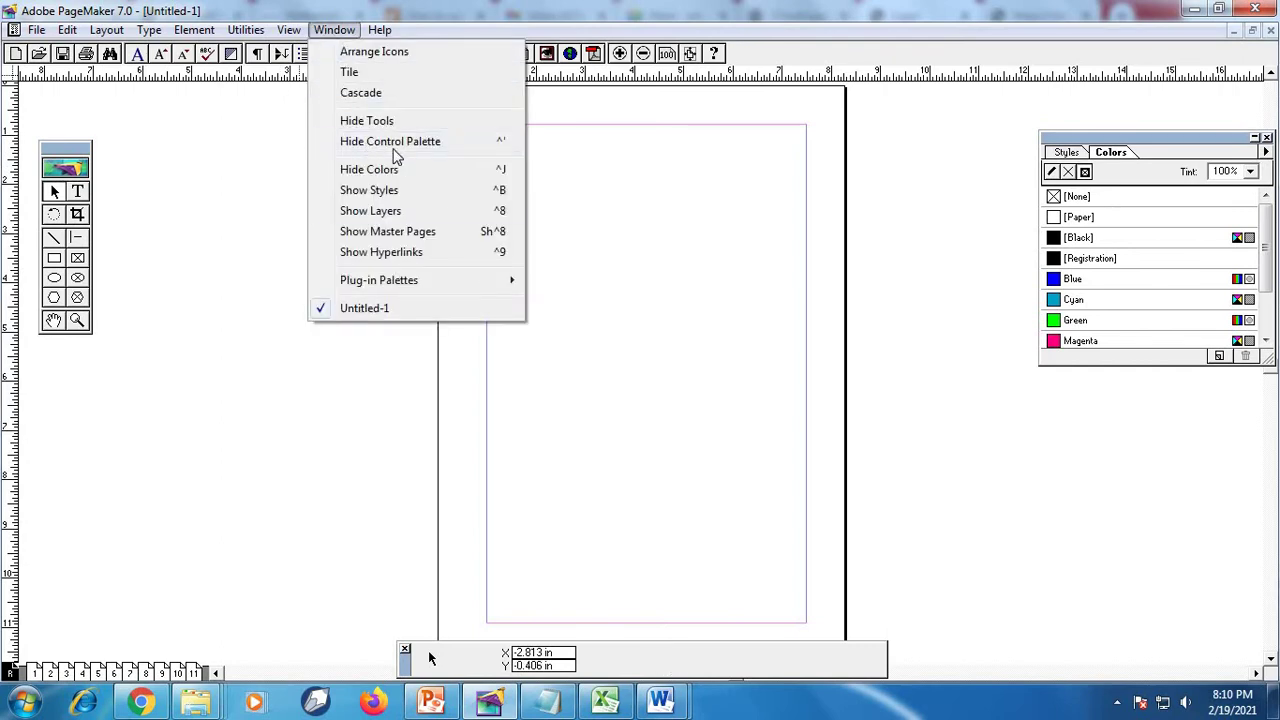
left_click(395, 146)
left_click(333, 31)
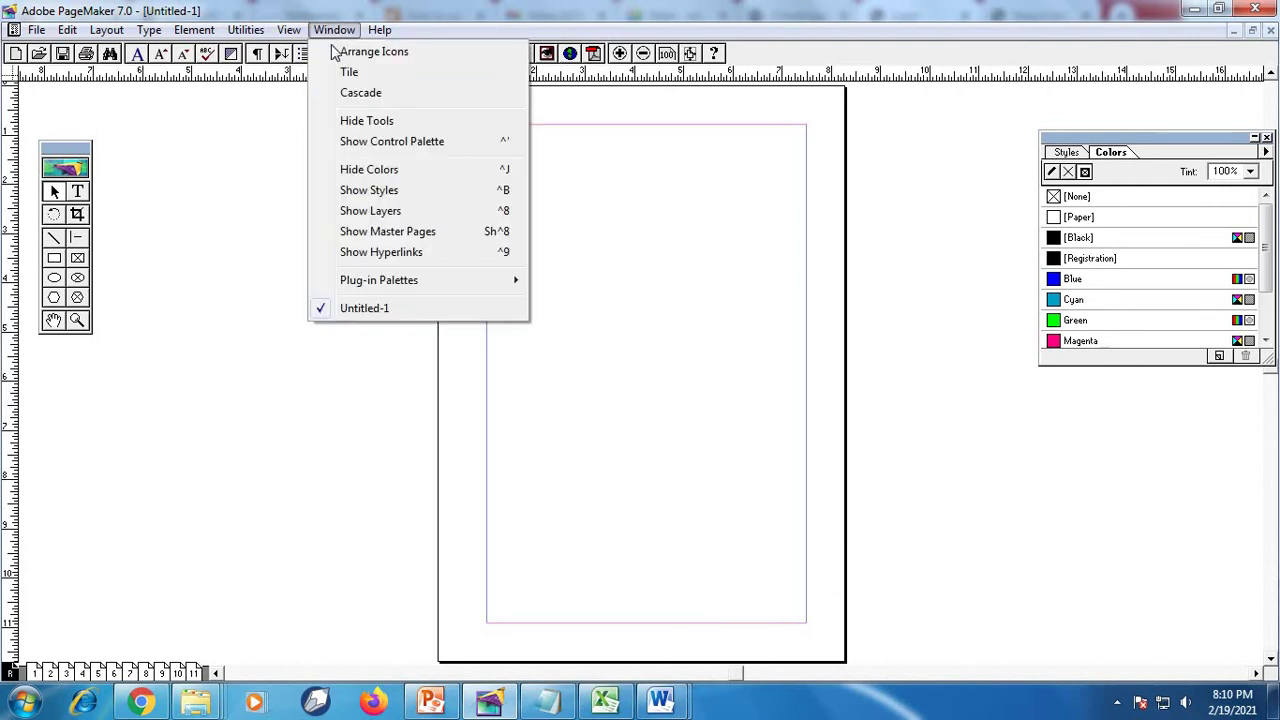
left_click(363, 146)
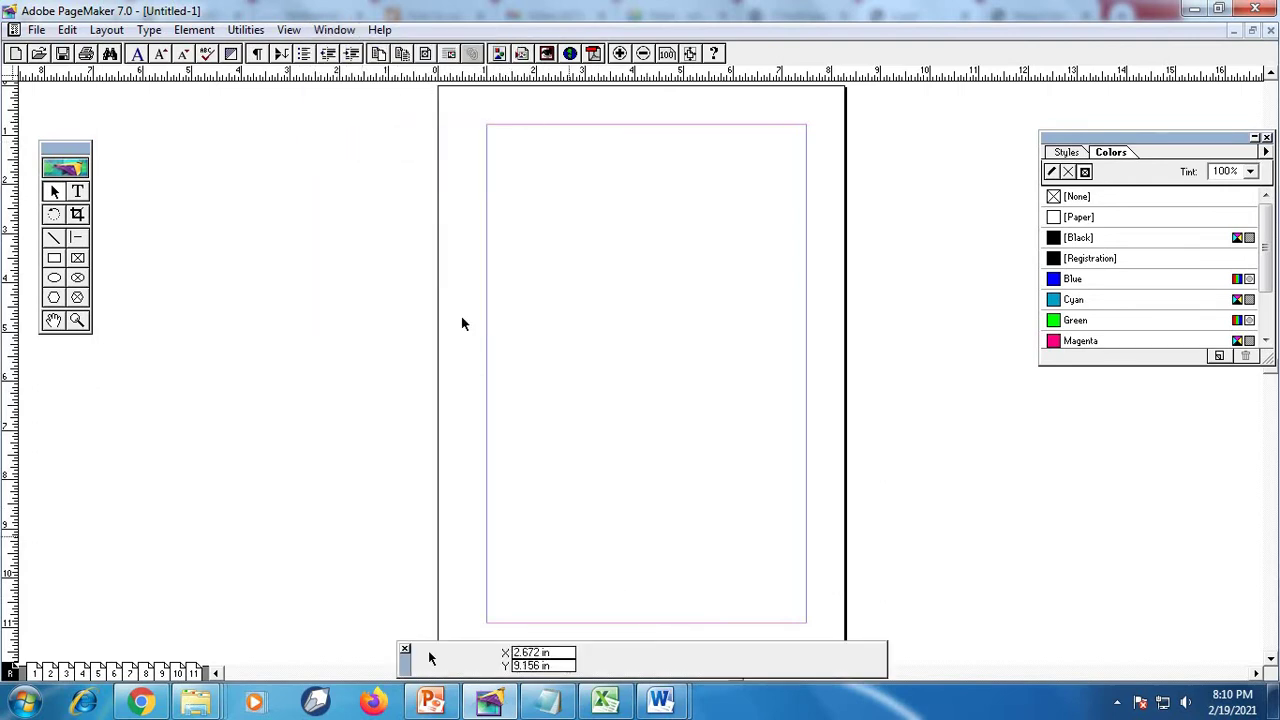
Hide the Colors palette and display it again.
left_click(333, 30)
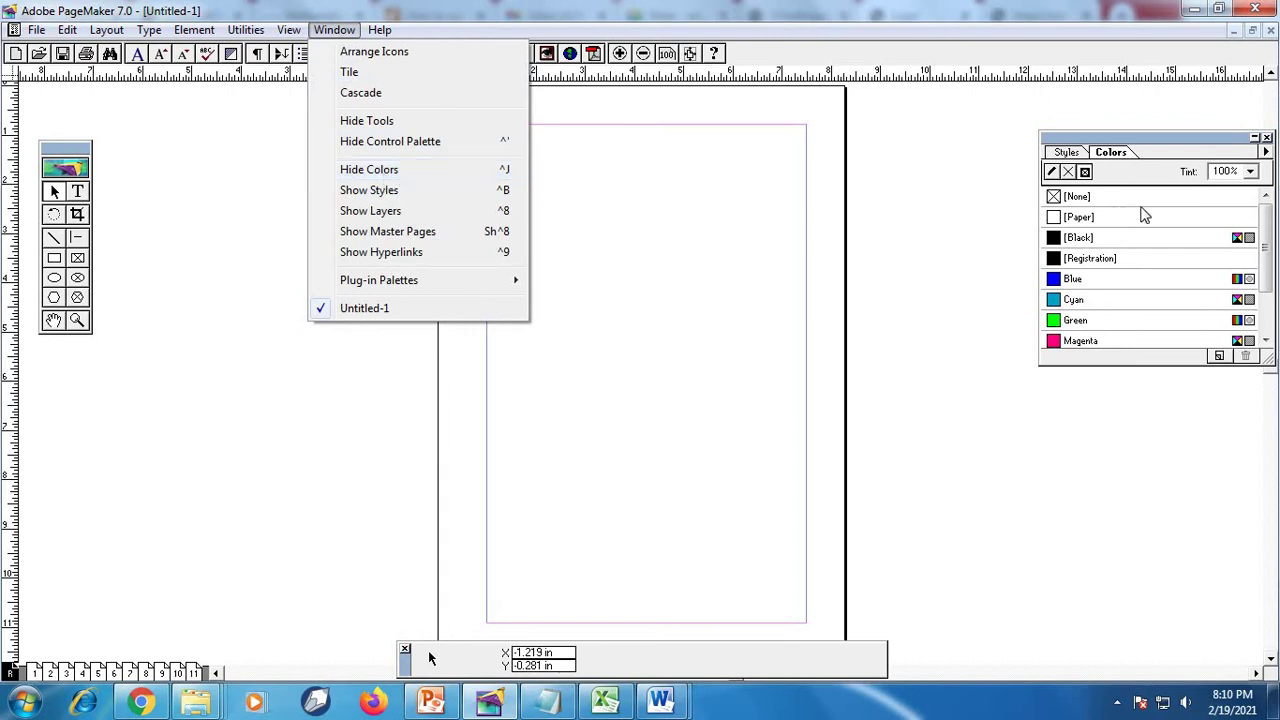
left_click(385, 172)
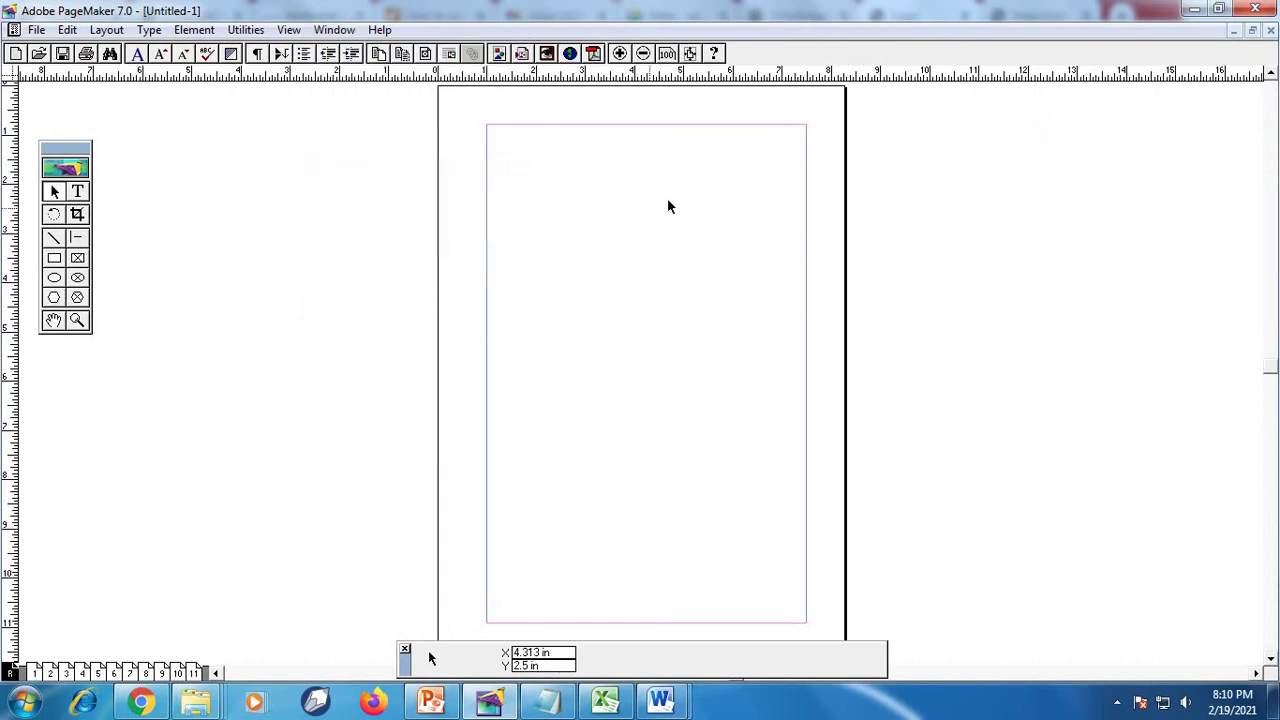
left_click(320, 31)
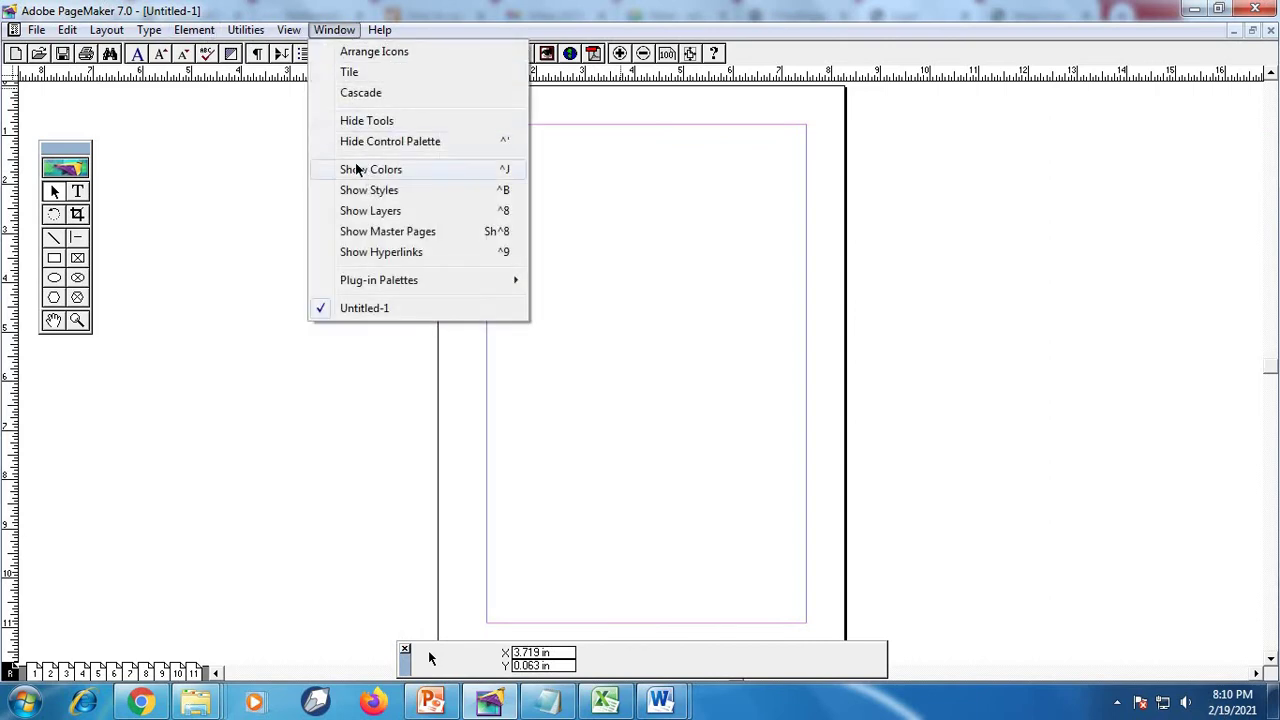
left_click(357, 170)
Show the Styles palette, and switch its group to Colors and back to Styles.
left_click(324, 32)
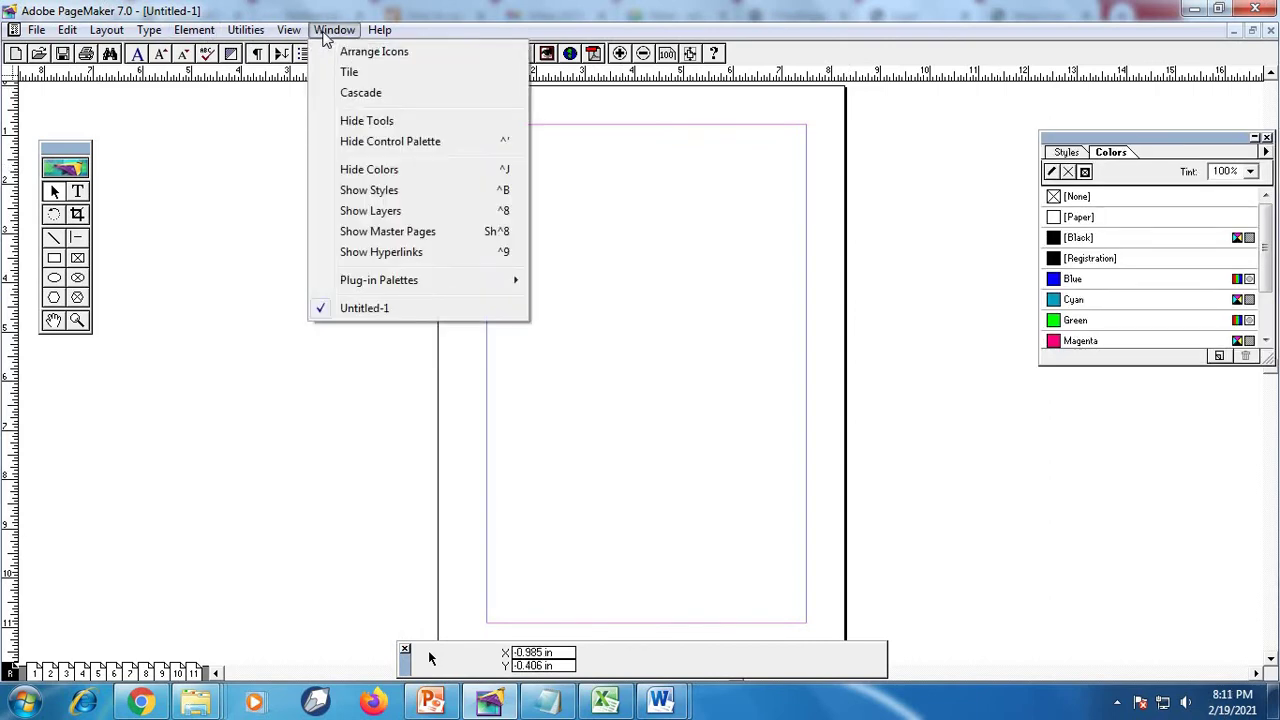
left_click(383, 191)
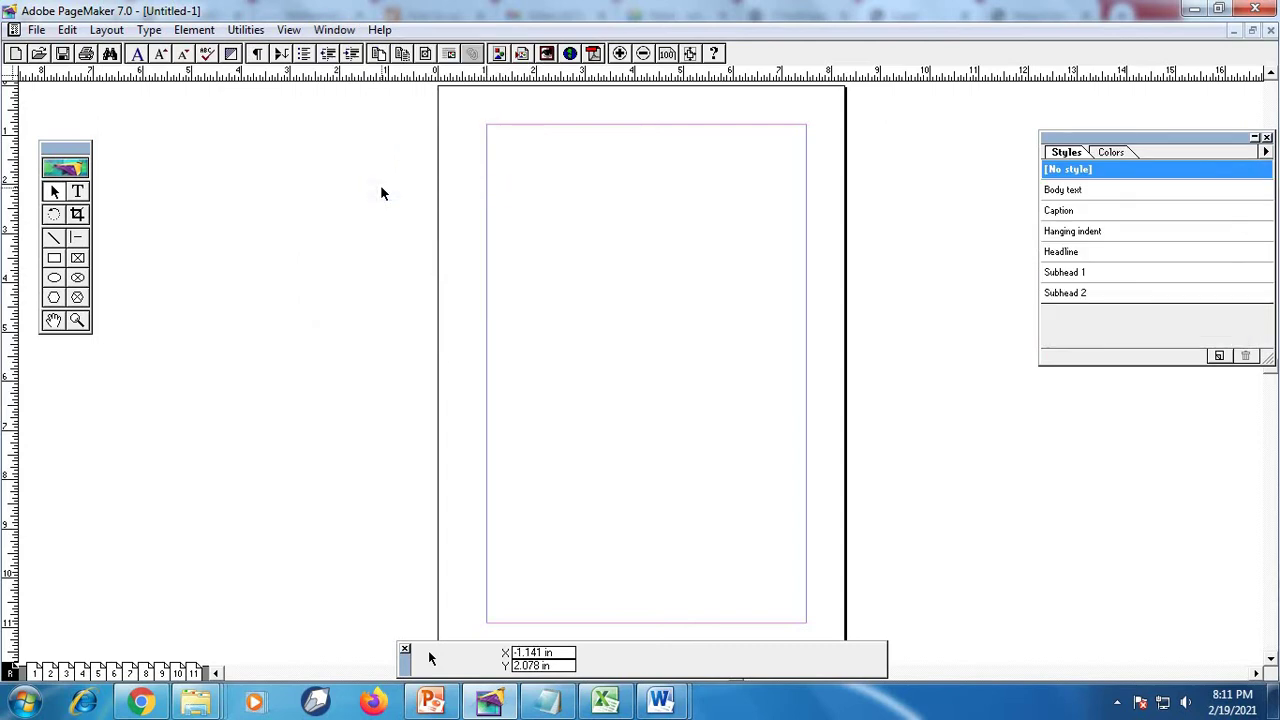
left_click(1111, 155)
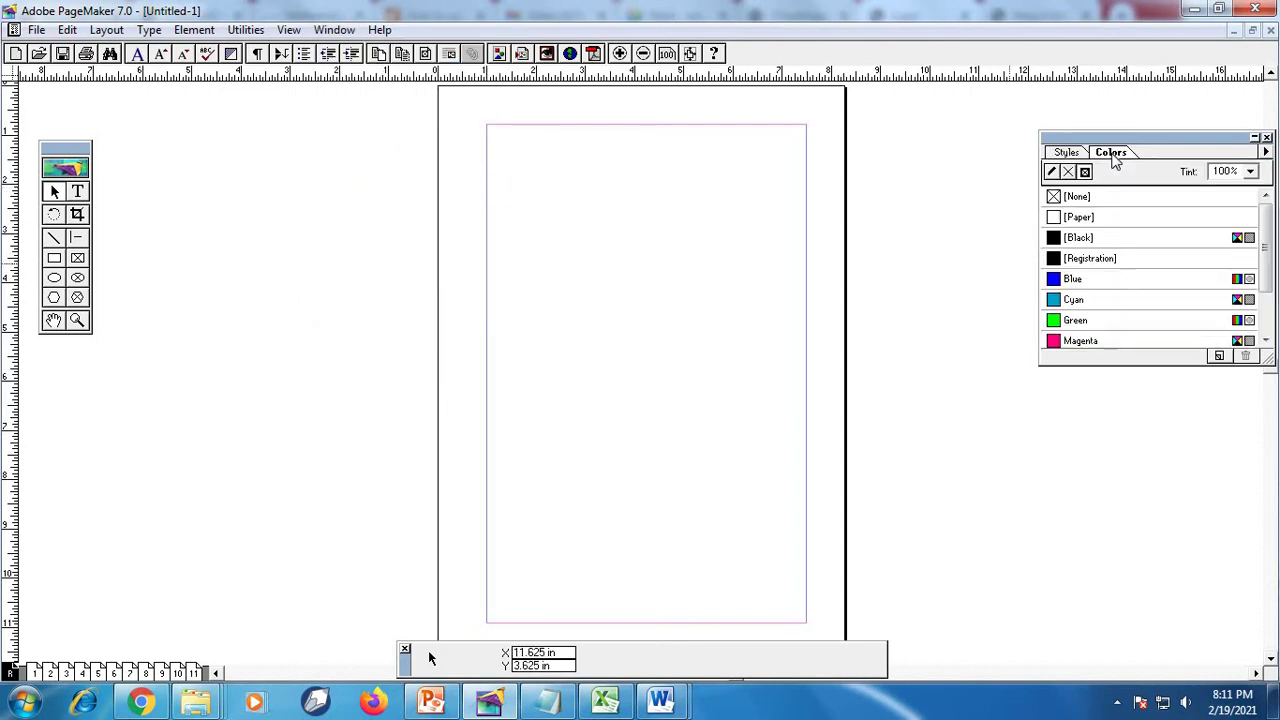
left_click(1076, 156)
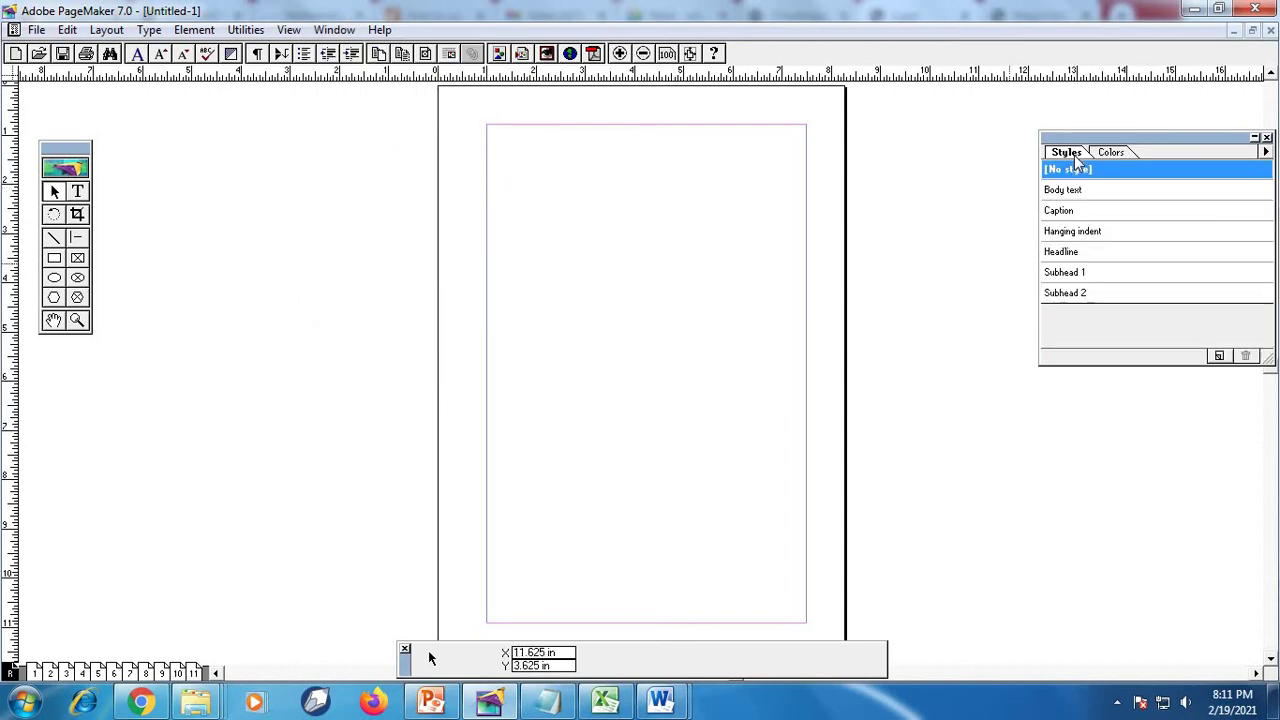
Hide the Styles palette and show the Colors palette in its place.
left_click(345, 30)
left_click(383, 194)
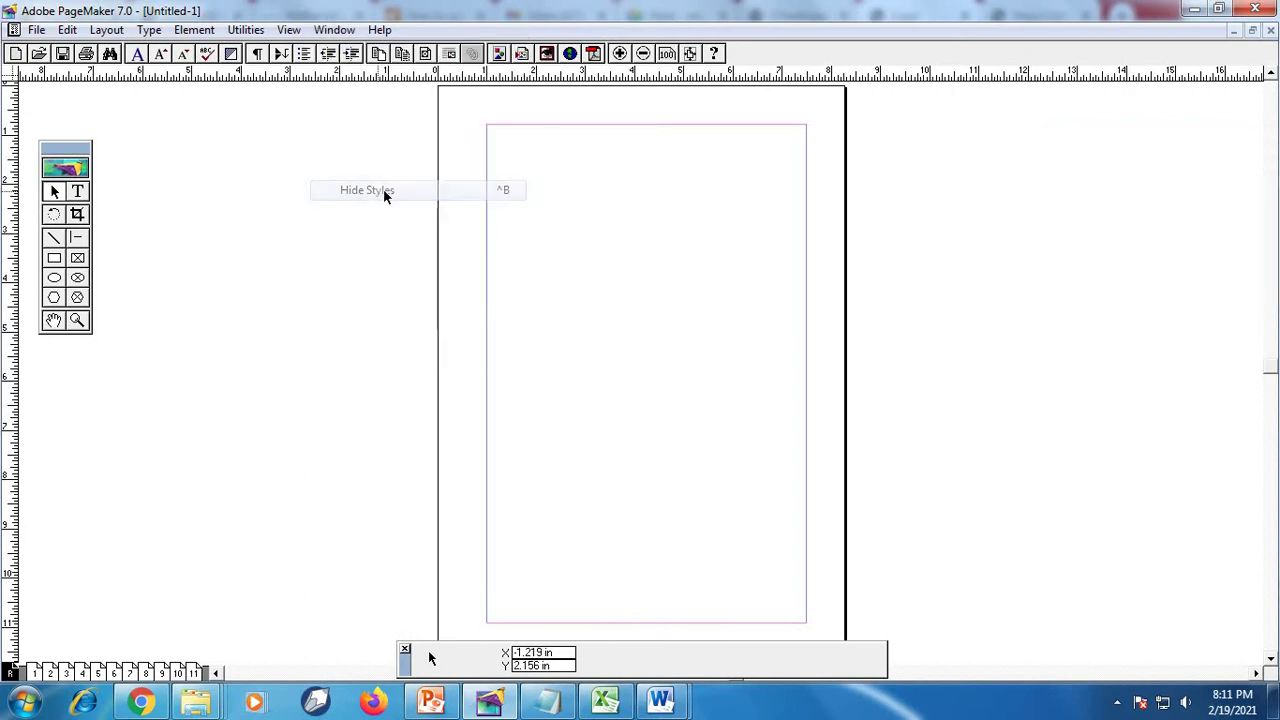
left_click(330, 32)
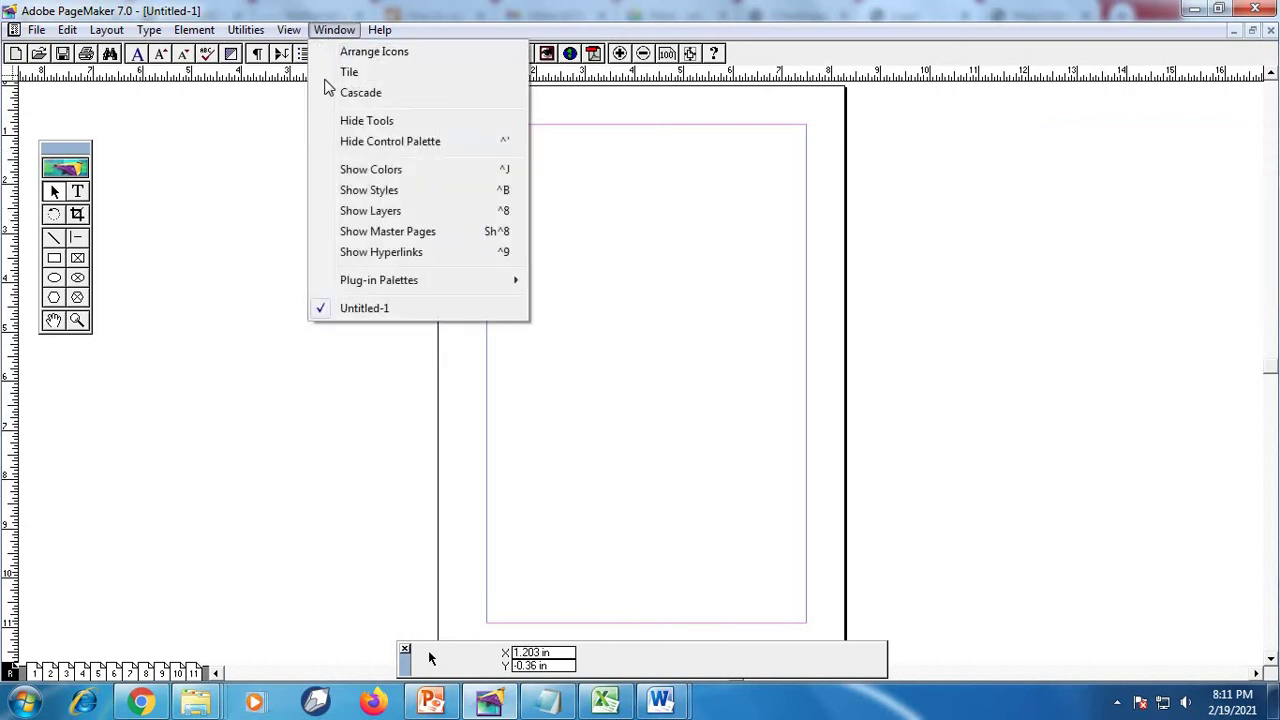
left_click(345, 170)
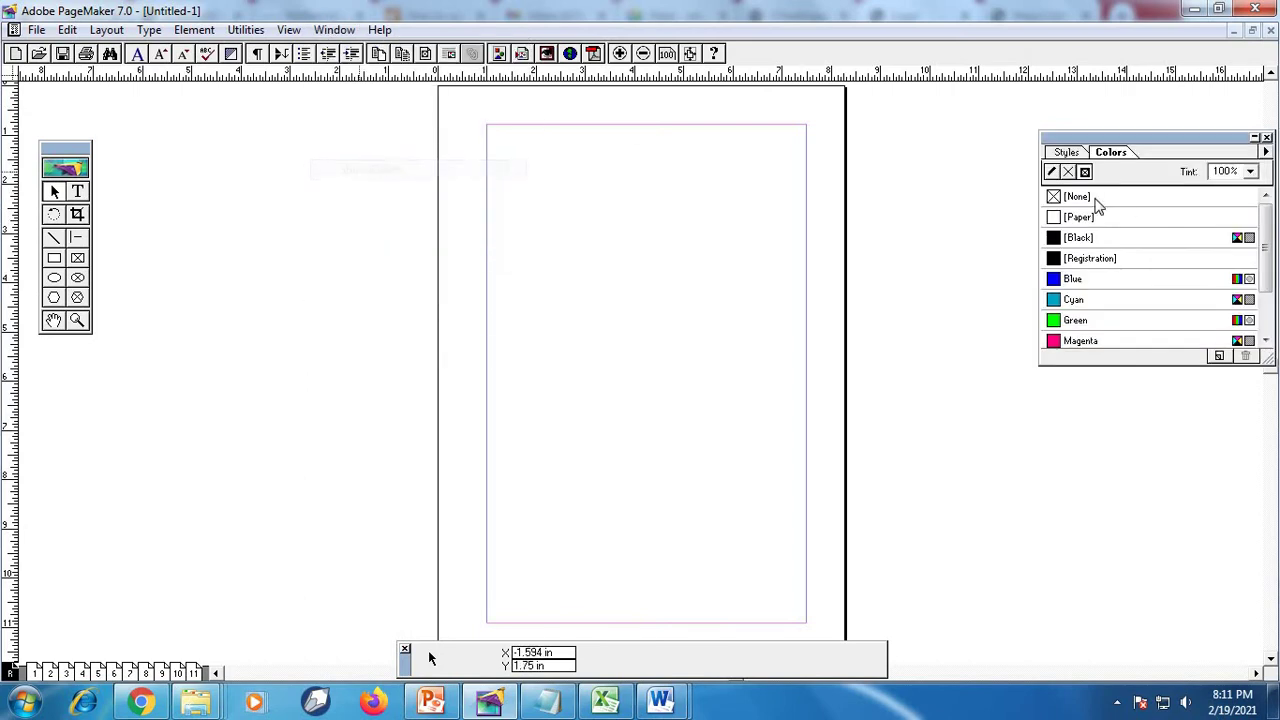
Show the Layers palette, move it over the page's right edge and switch it to Master Pages.
left_click(332, 30)
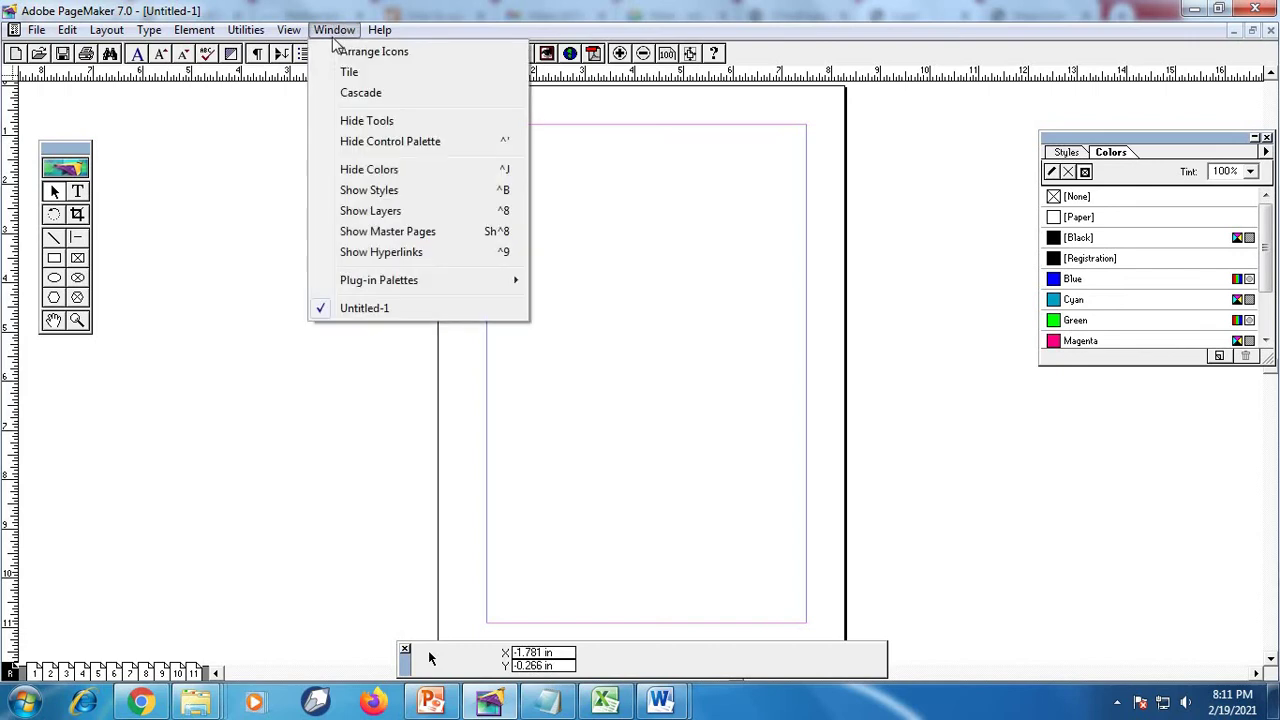
left_click(383, 213)
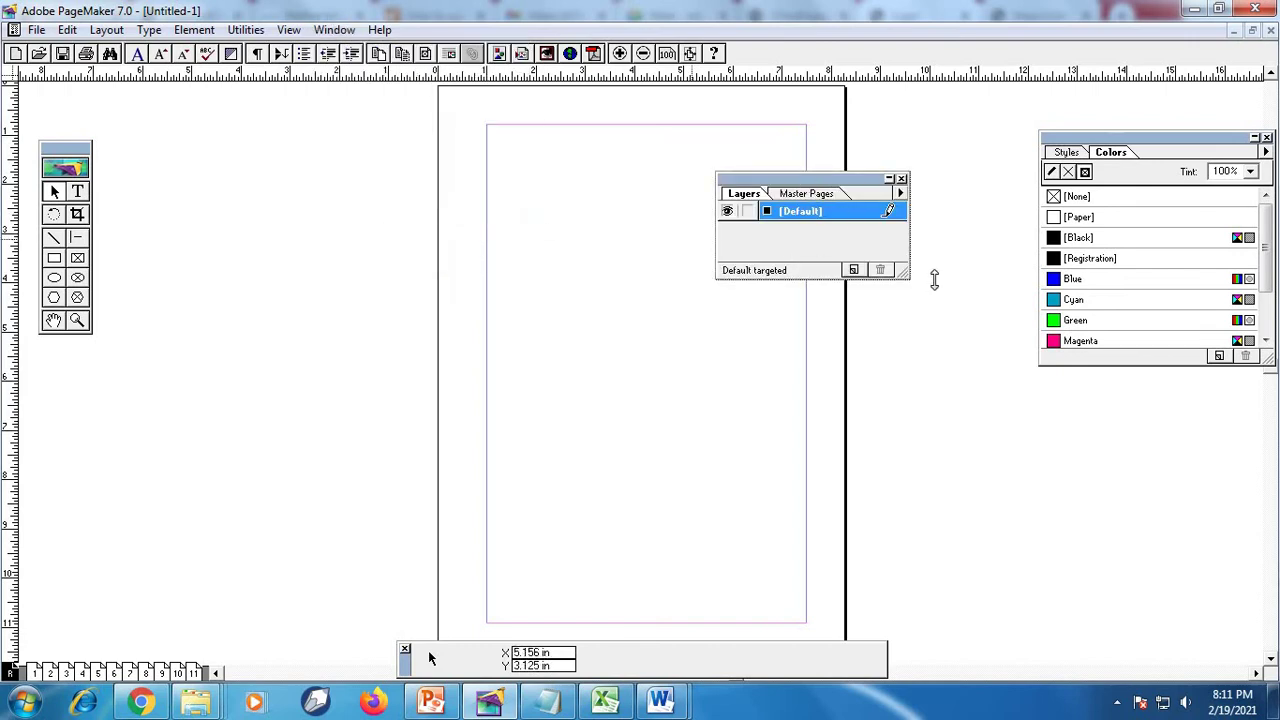
left_click_drag(860, 173, 860, 190)
left_click(856, 211)
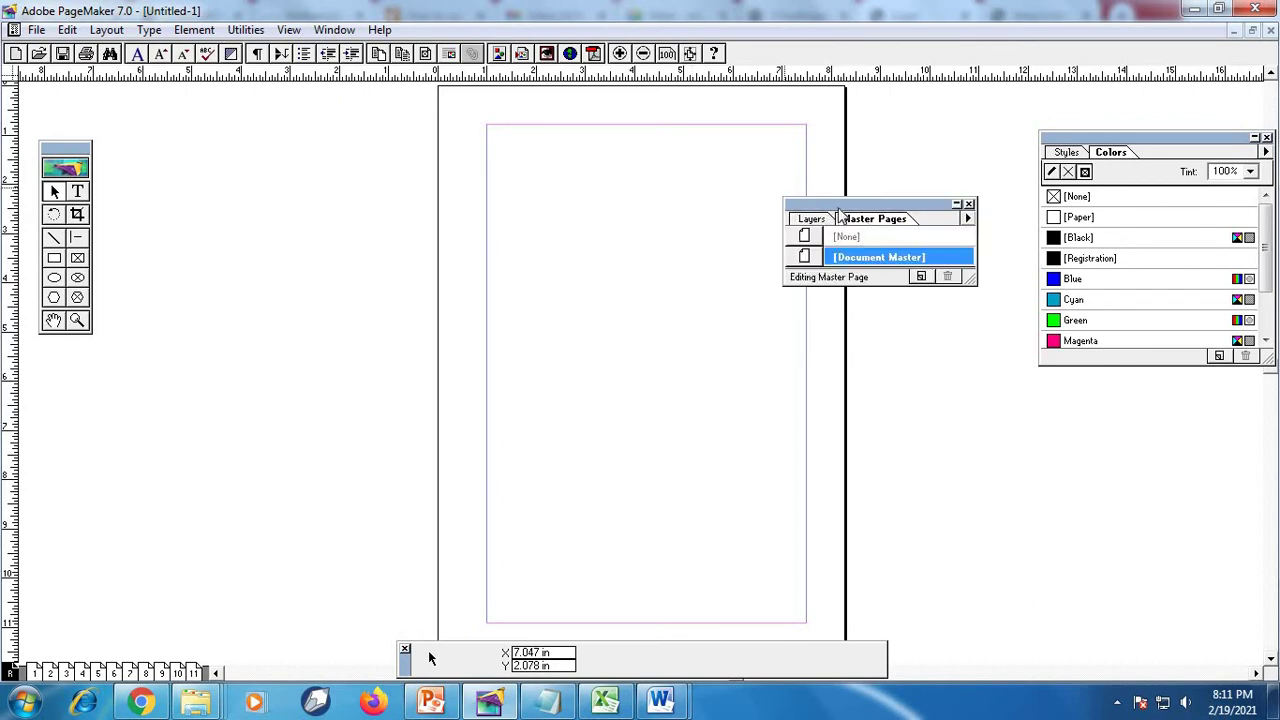
Switch the Master Pages palette to Layers and back to Master Pages.
left_click(334, 30)
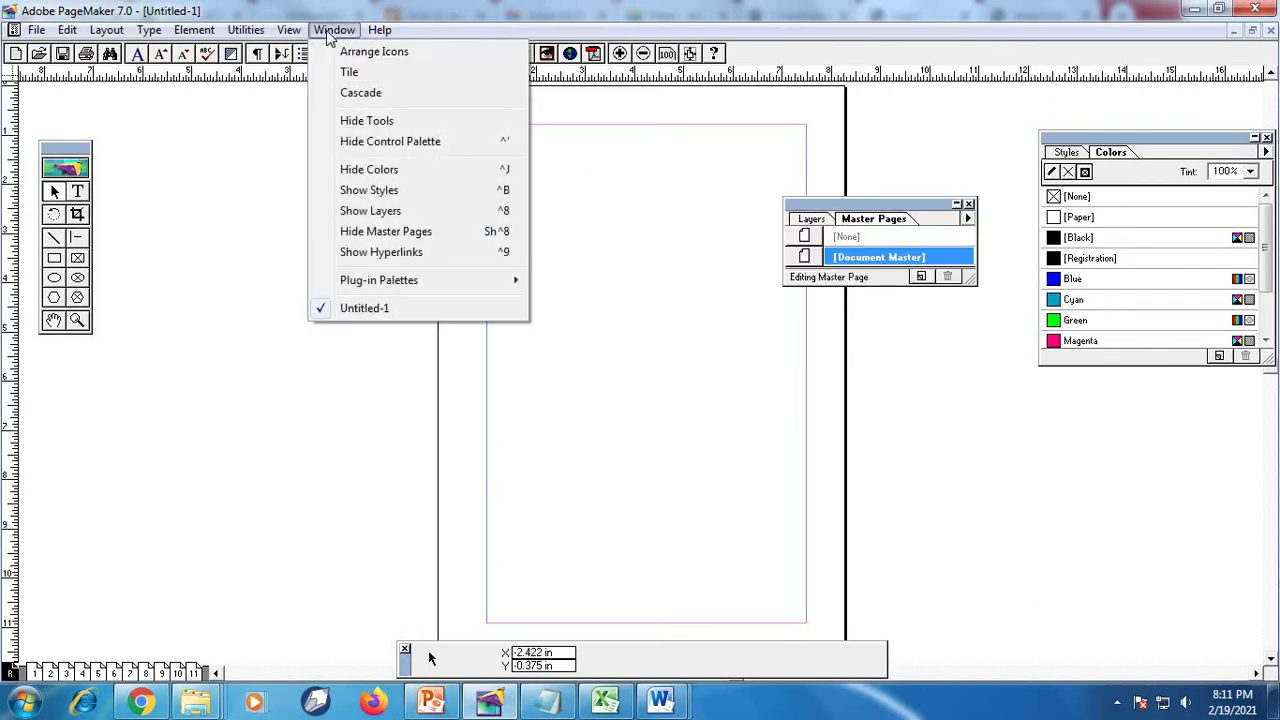
left_click(371, 211)
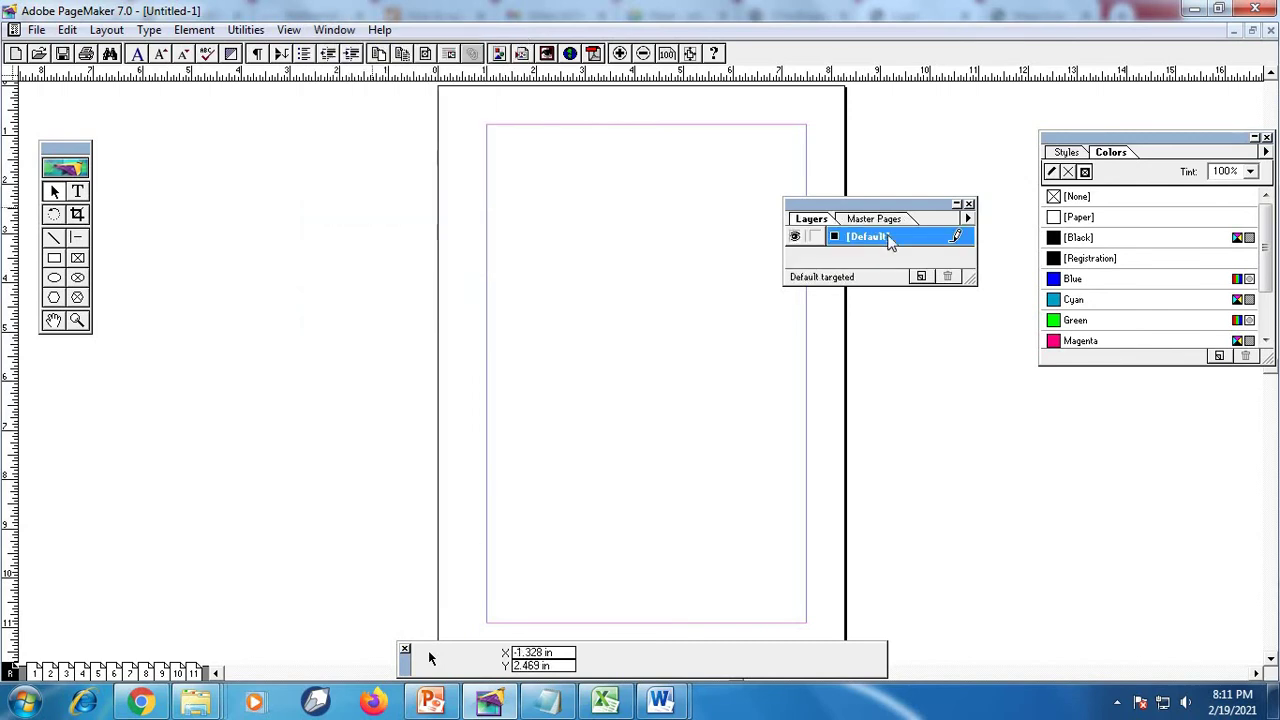
left_click(334, 30)
left_click(371, 231)
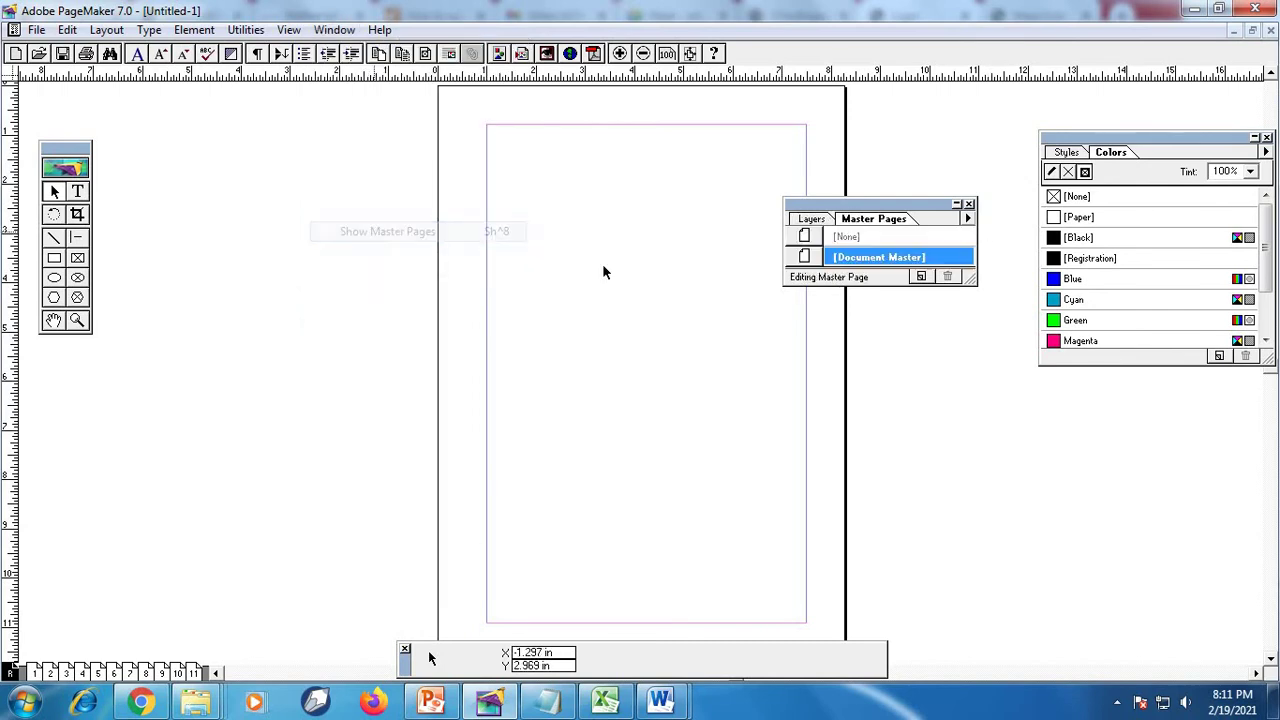
Show the Hyperlinks palette and move it off the page, below the Colors palette.
left_click(335, 31)
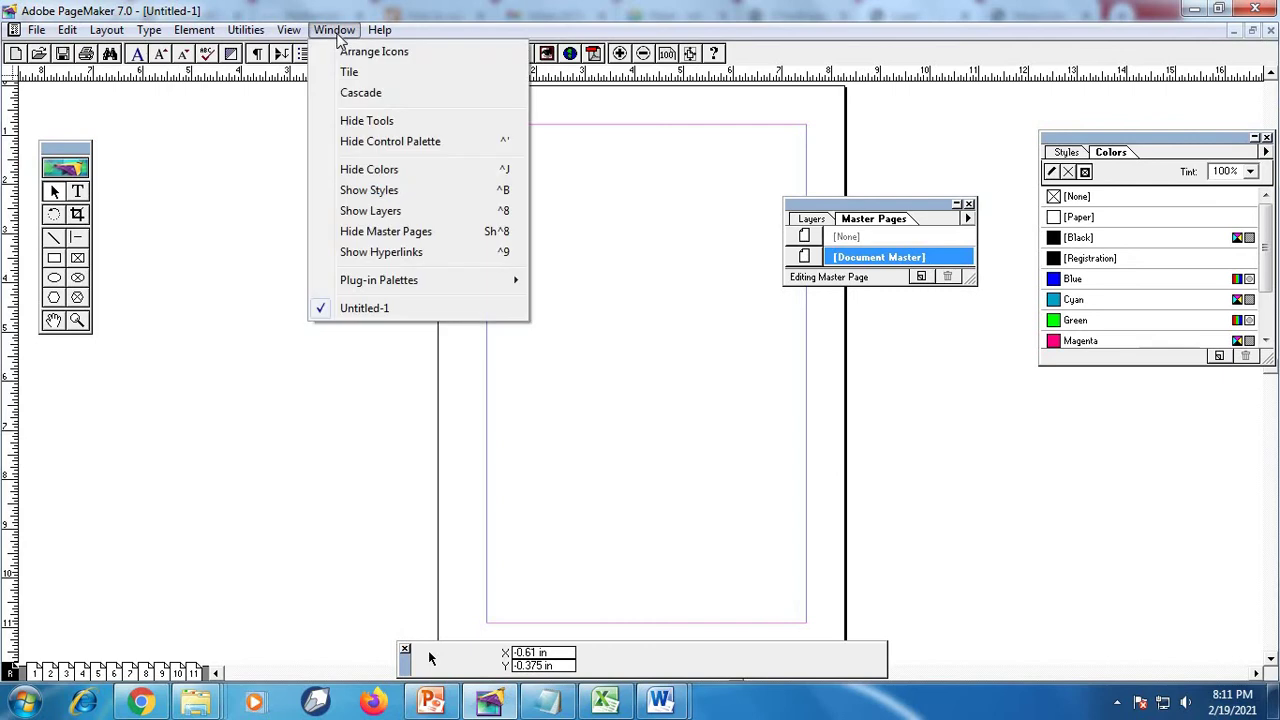
left_click(402, 259)
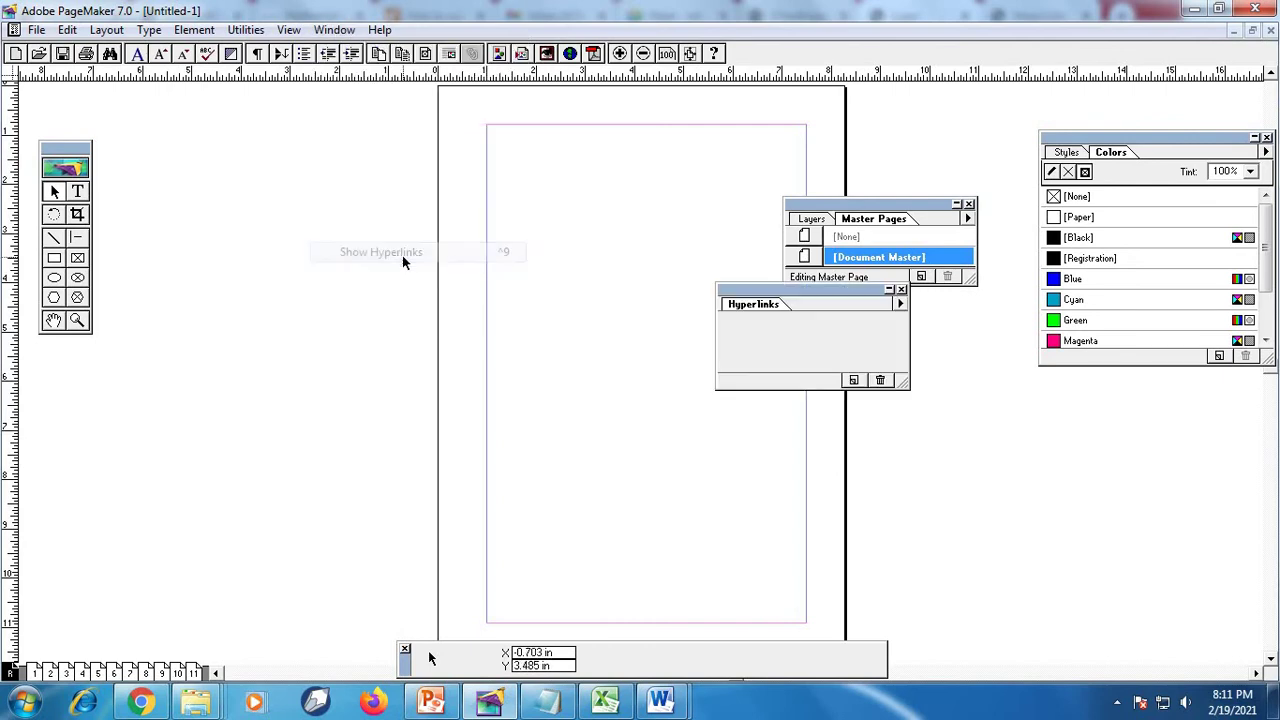
left_click_drag(1072, 401, 1090, 405)
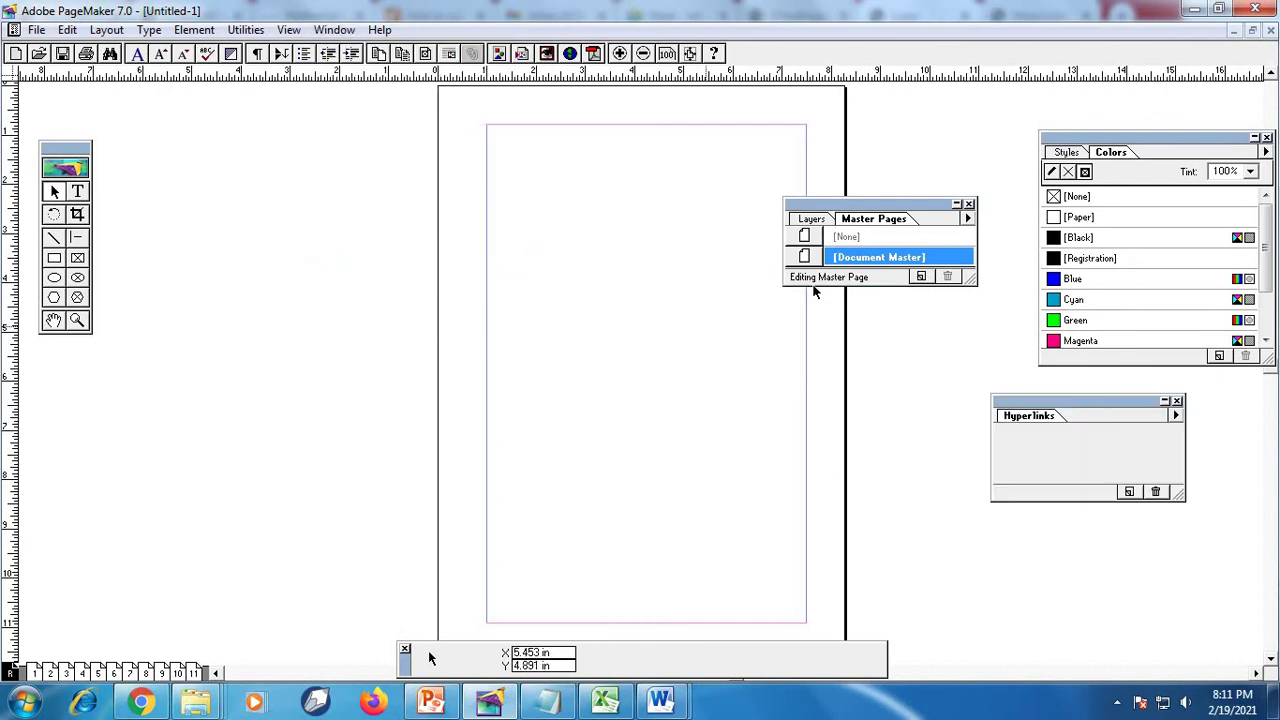
Hide the Master Pages palette, show it again and move it off the page, below the Hyperlinks palette.
left_click(334, 29)
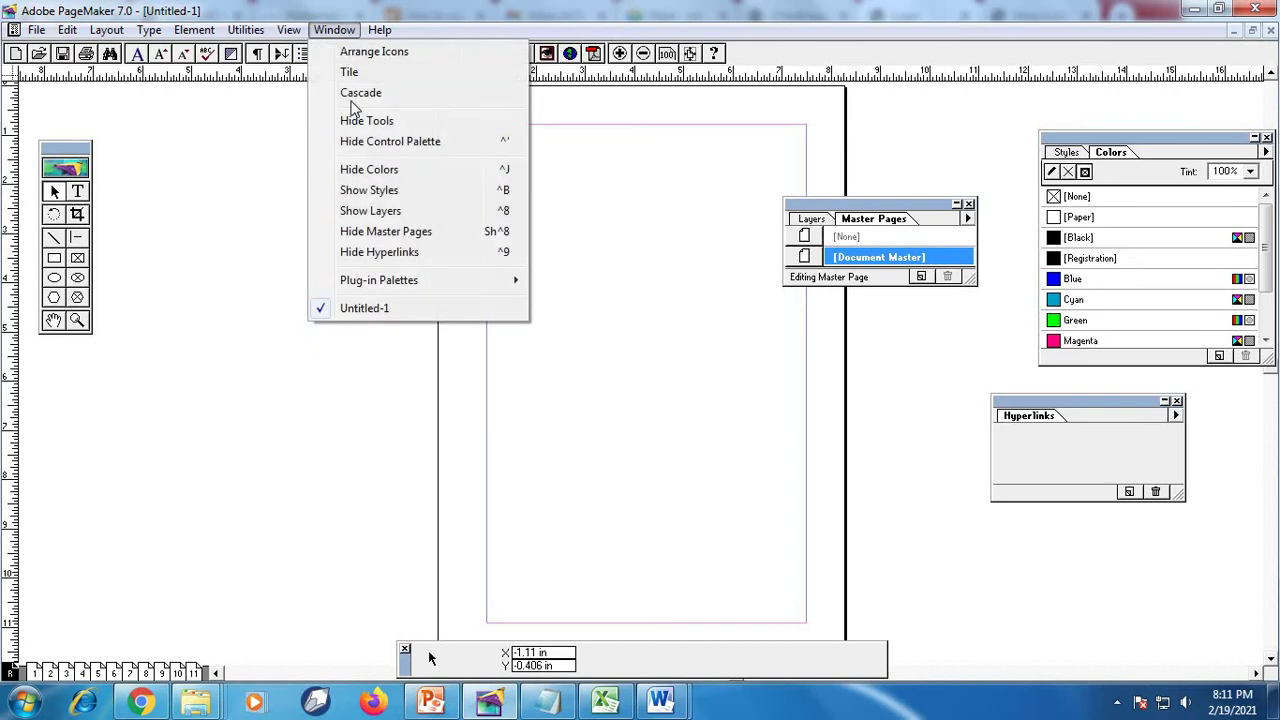
left_click(375, 232)
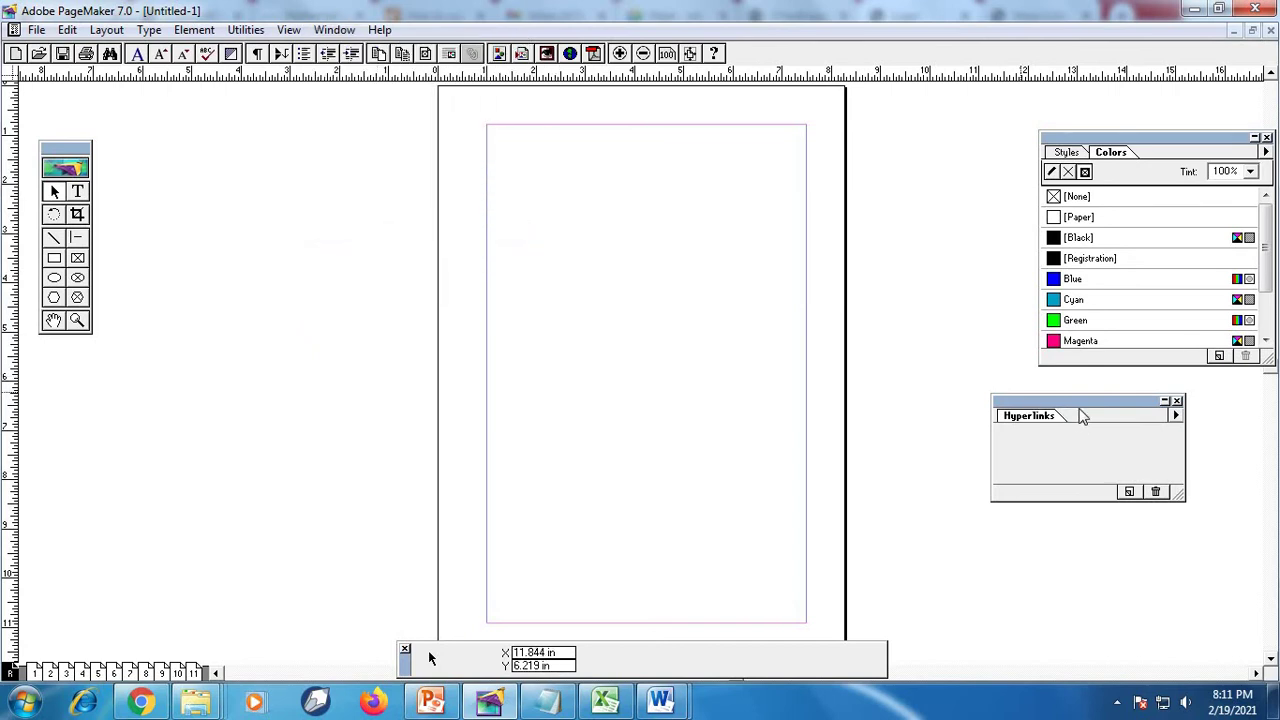
left_click(334, 29)
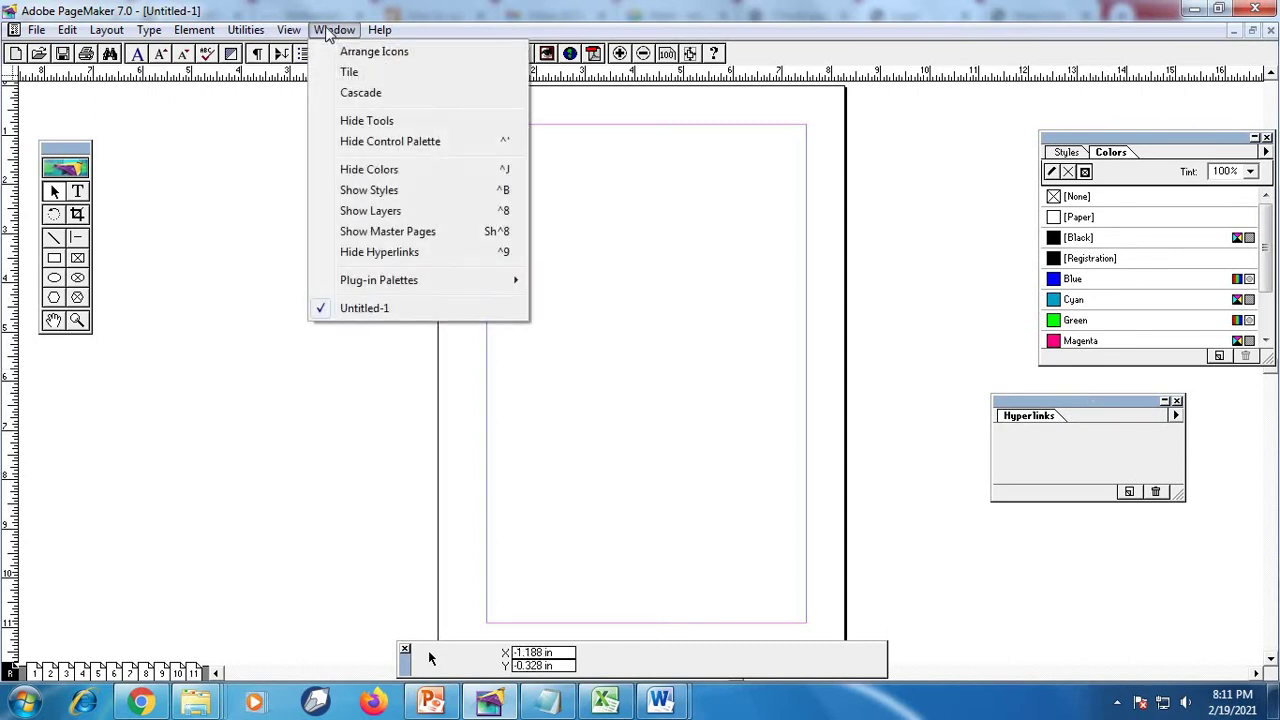
left_click(380, 232)
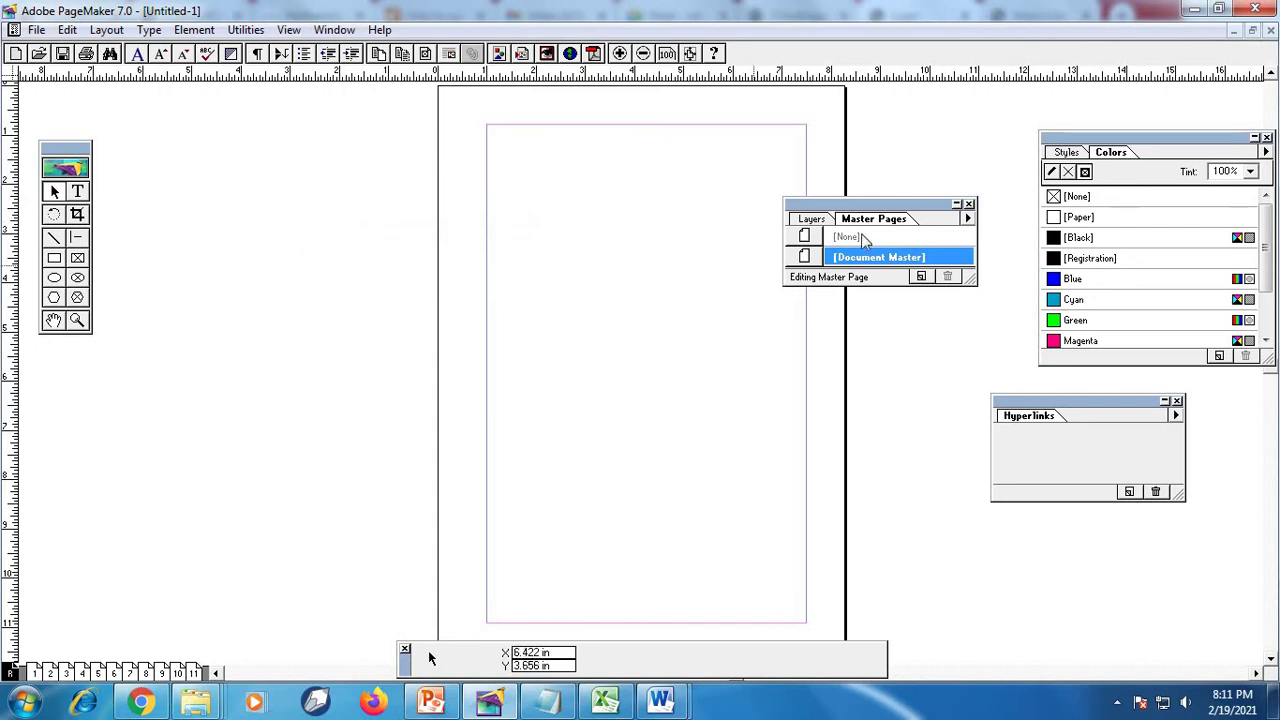
left_click_drag(878, 216, 1132, 552)
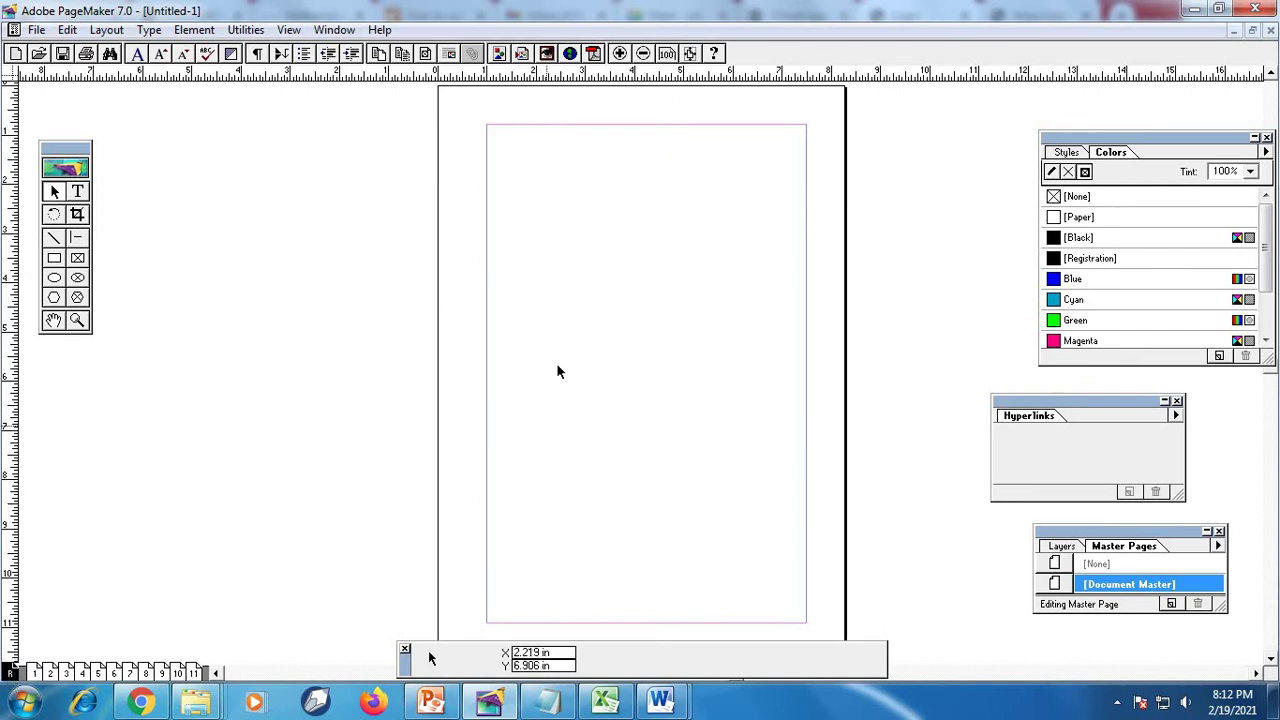
Draw an ellipse about 3.47 by 3.67 in on the upper part of the document master and color it Blue.
left_click(54, 278)
left_click_drag(525, 202, 696, 382)
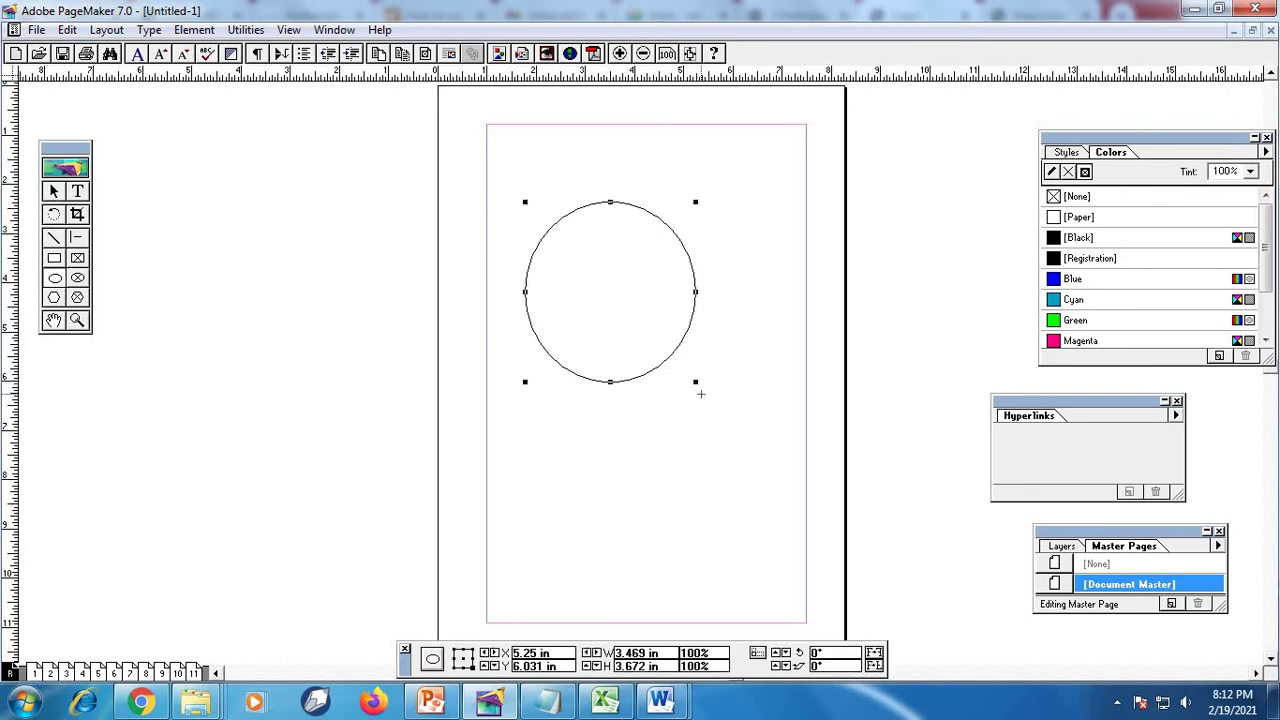
left_click(1060, 283)
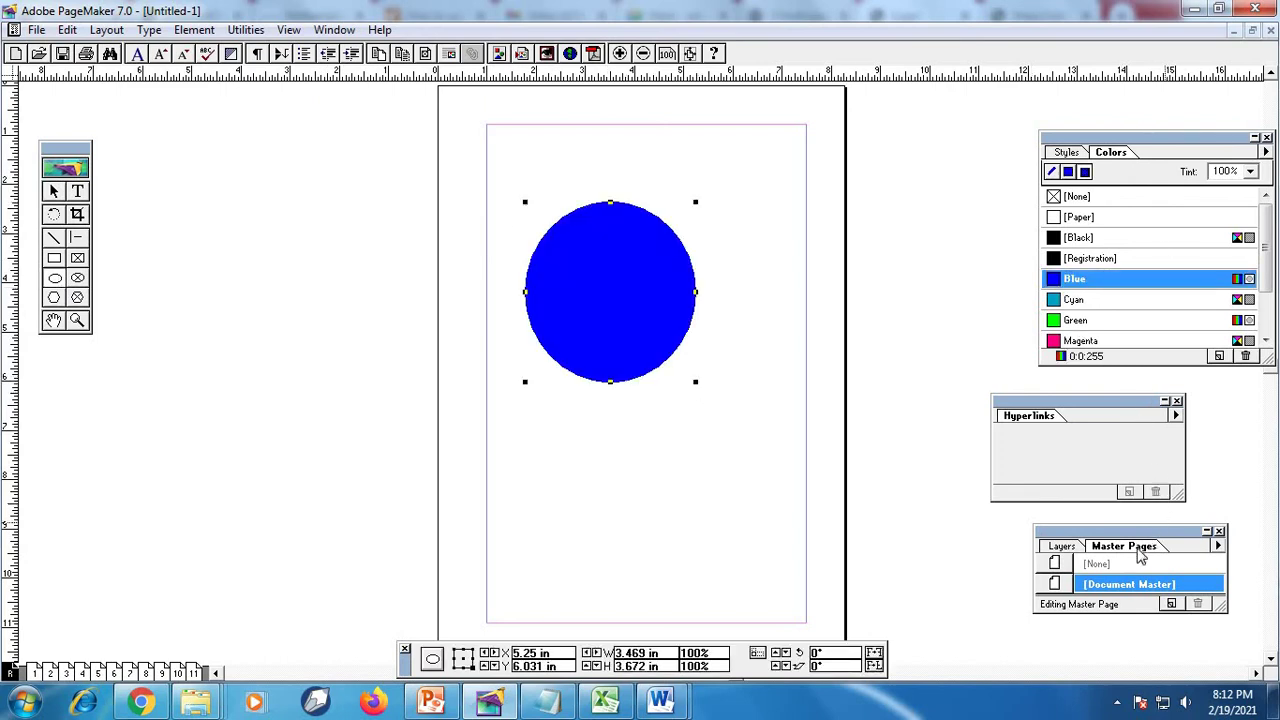
Apply the Document Master to a page range starting at page 1.
left_click(1217, 545)
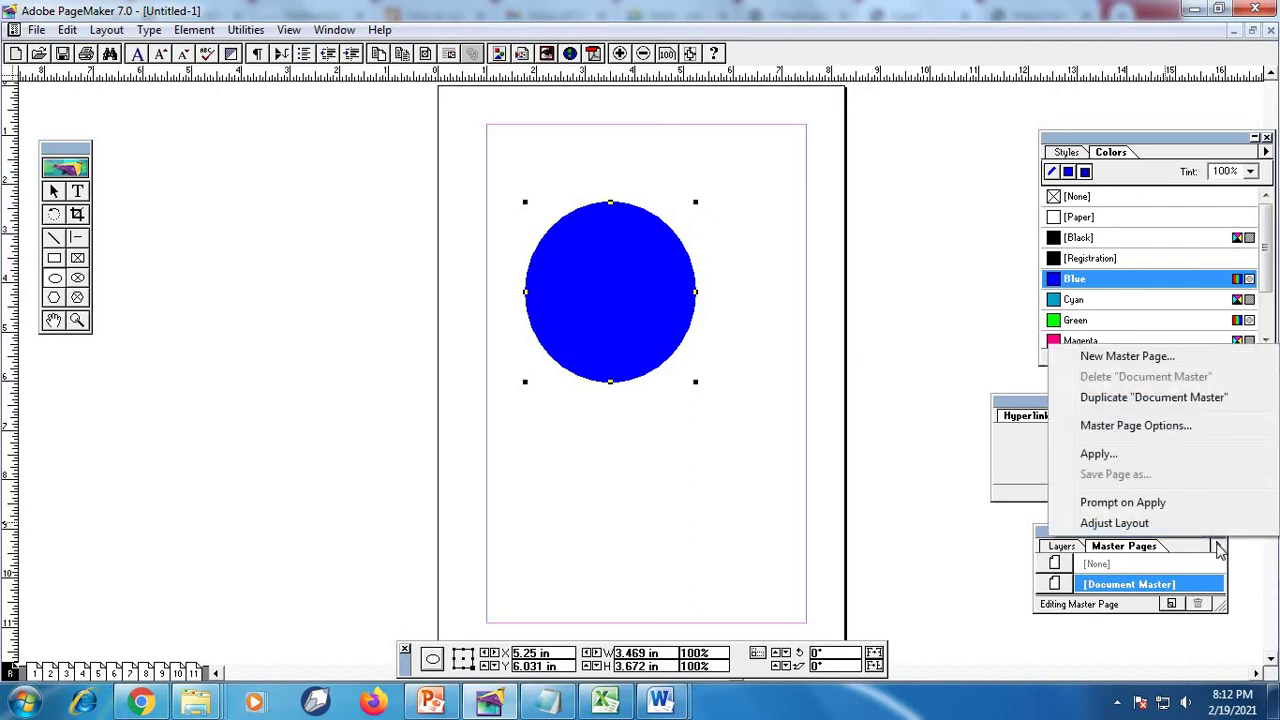
left_click(1098, 456)
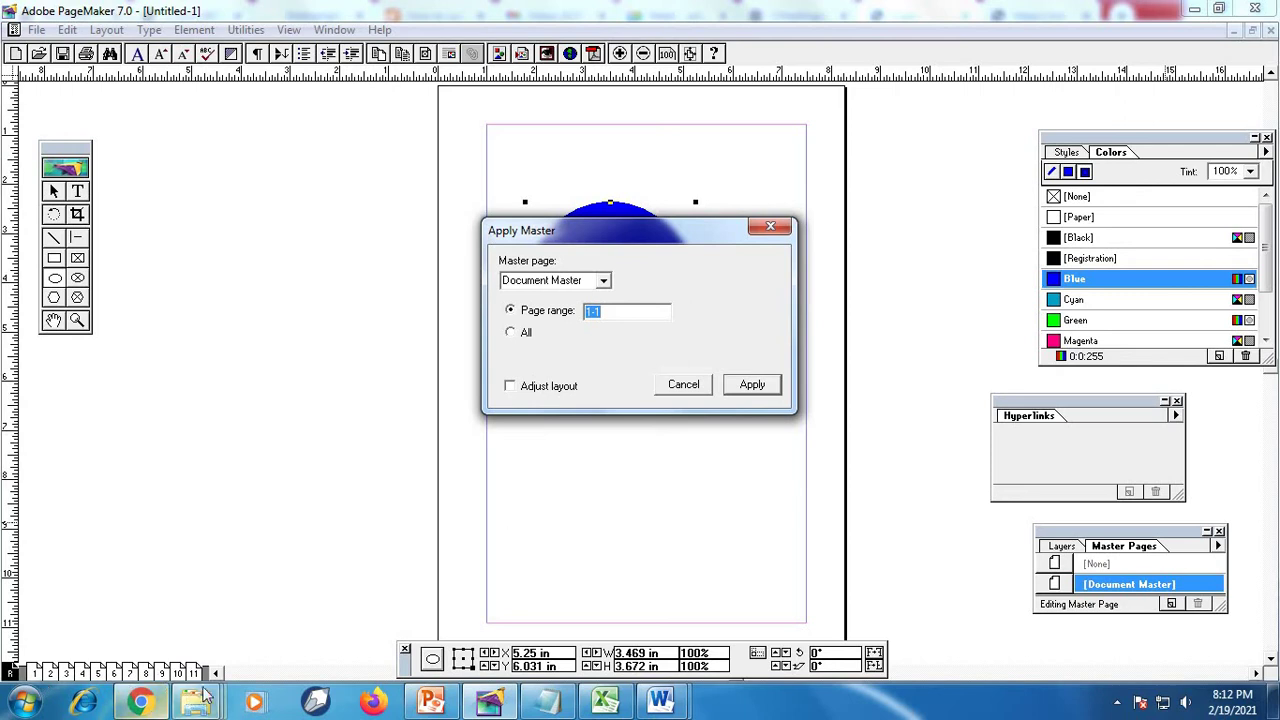
left_click(624, 311)
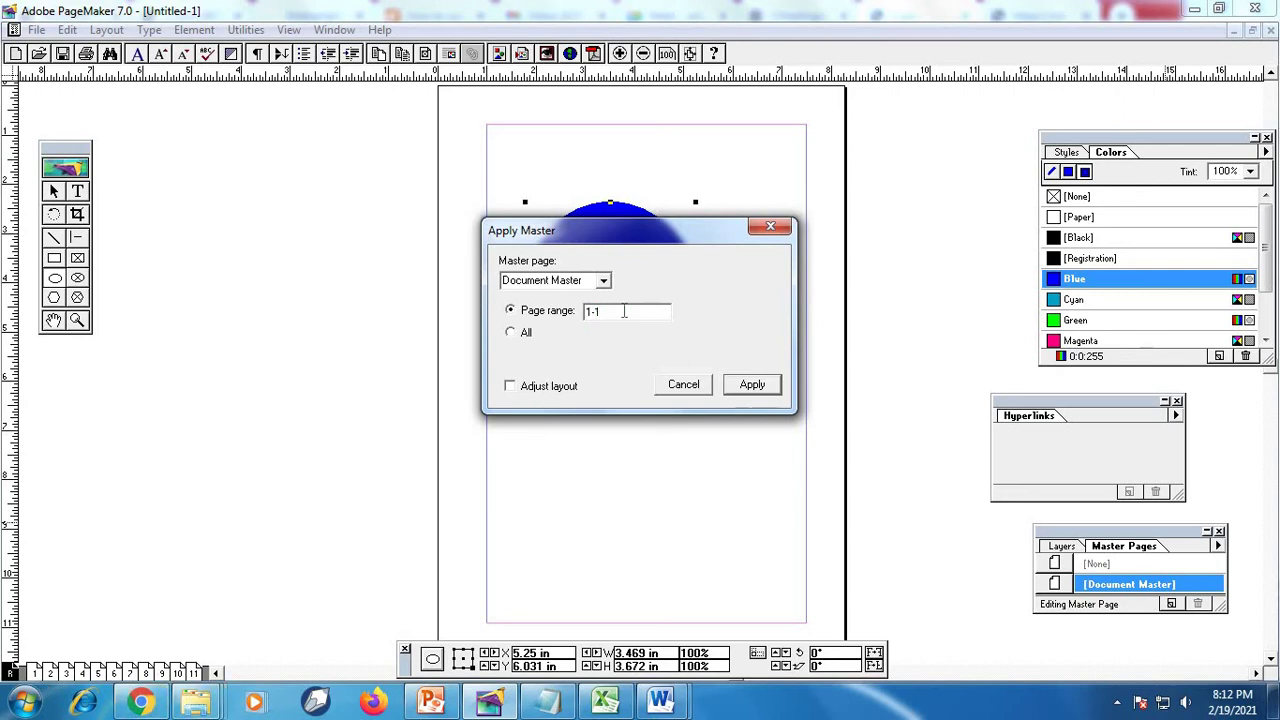
left_click(744, 386)
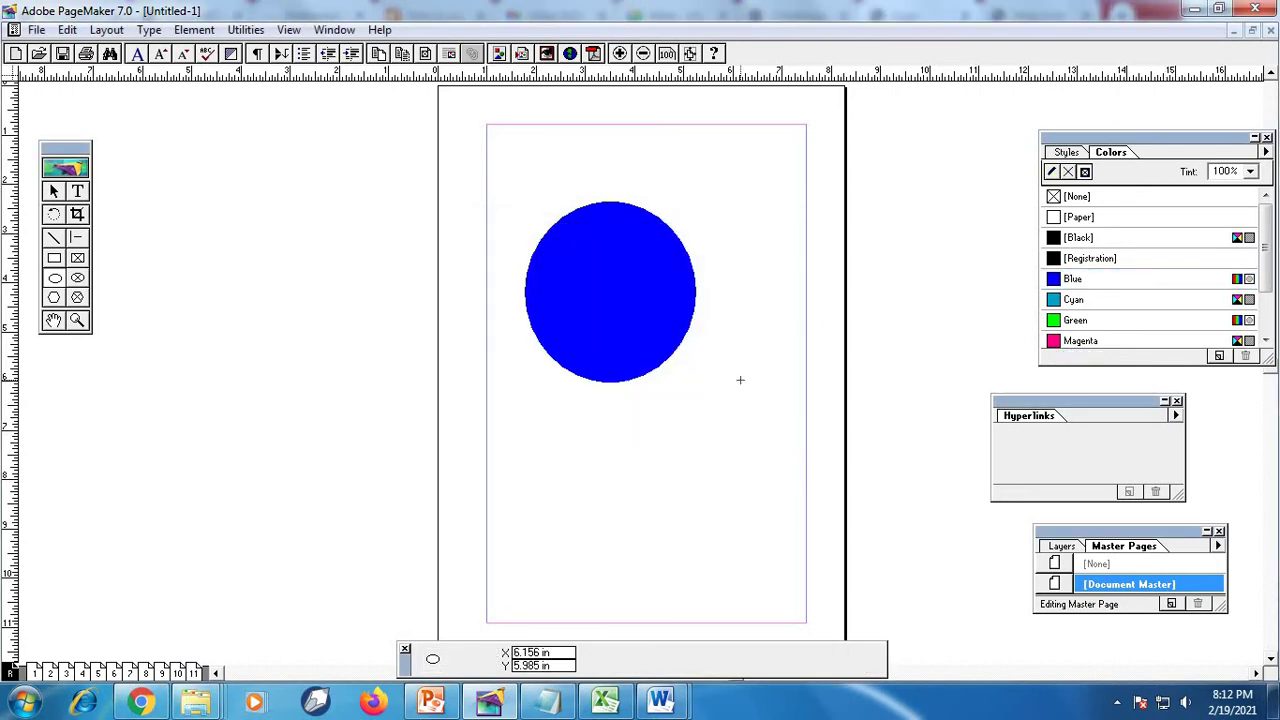
View pages 1, 6 and 10, the document master, and pages 5 and 7 to check the applied master.
left_click(36, 674)
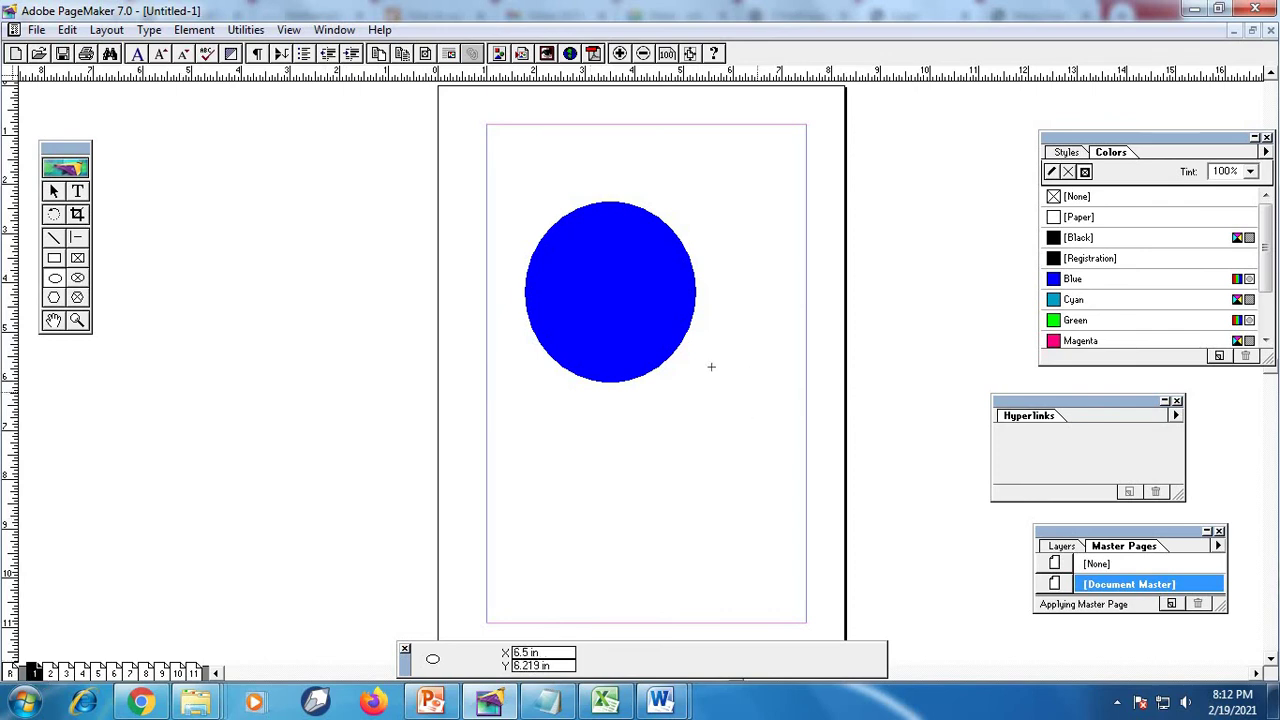
left_click(116, 675)
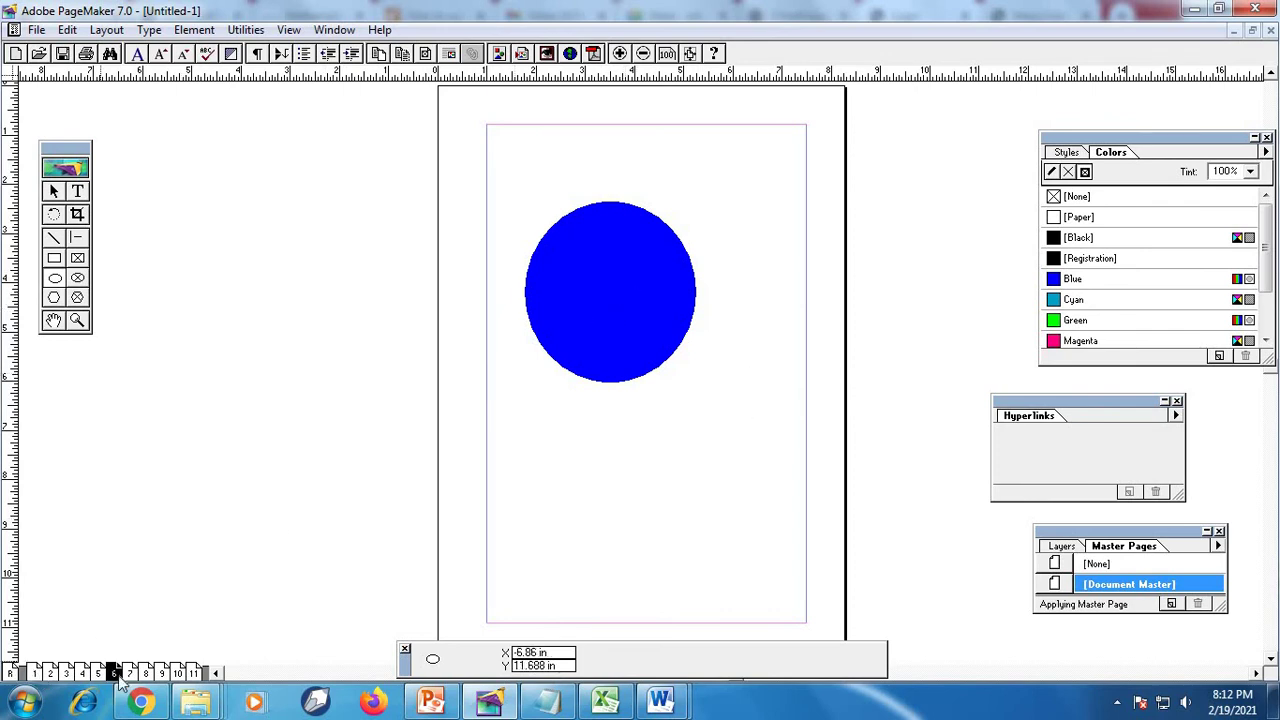
left_click(177, 674)
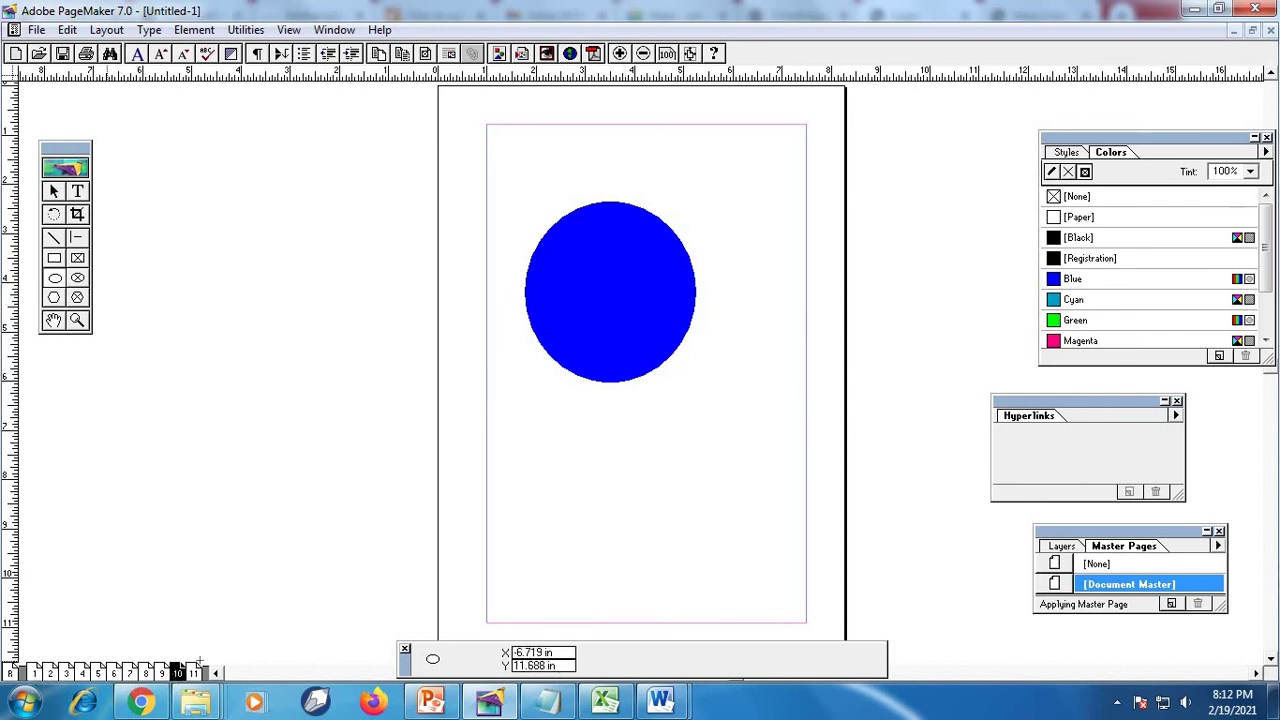
left_click(10, 673)
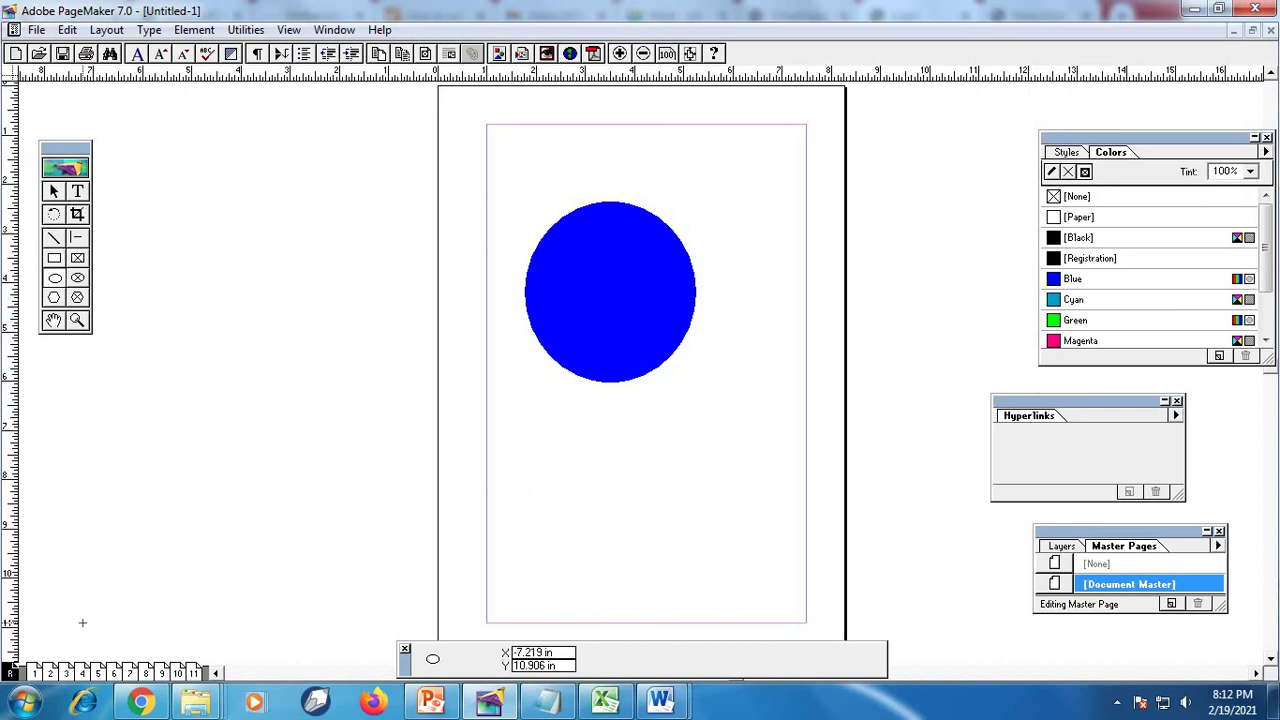
left_click(98, 672)
left_click(129, 672)
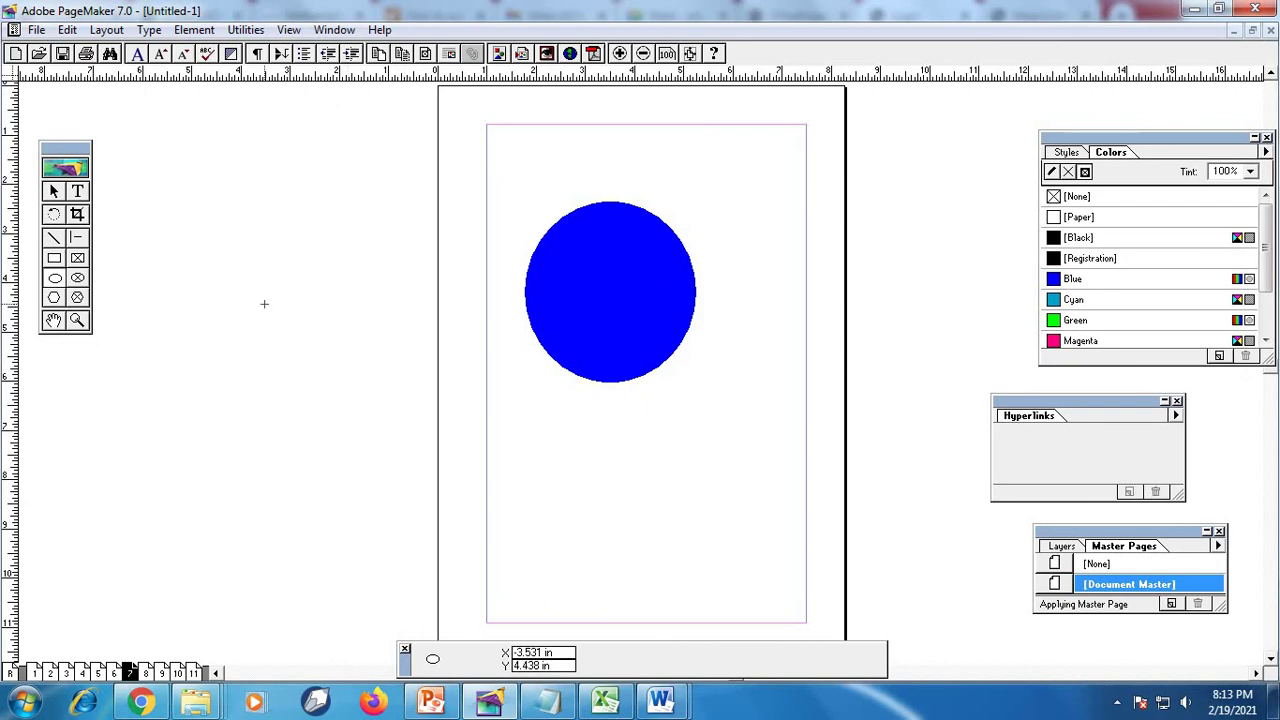
left_click(335, 30)
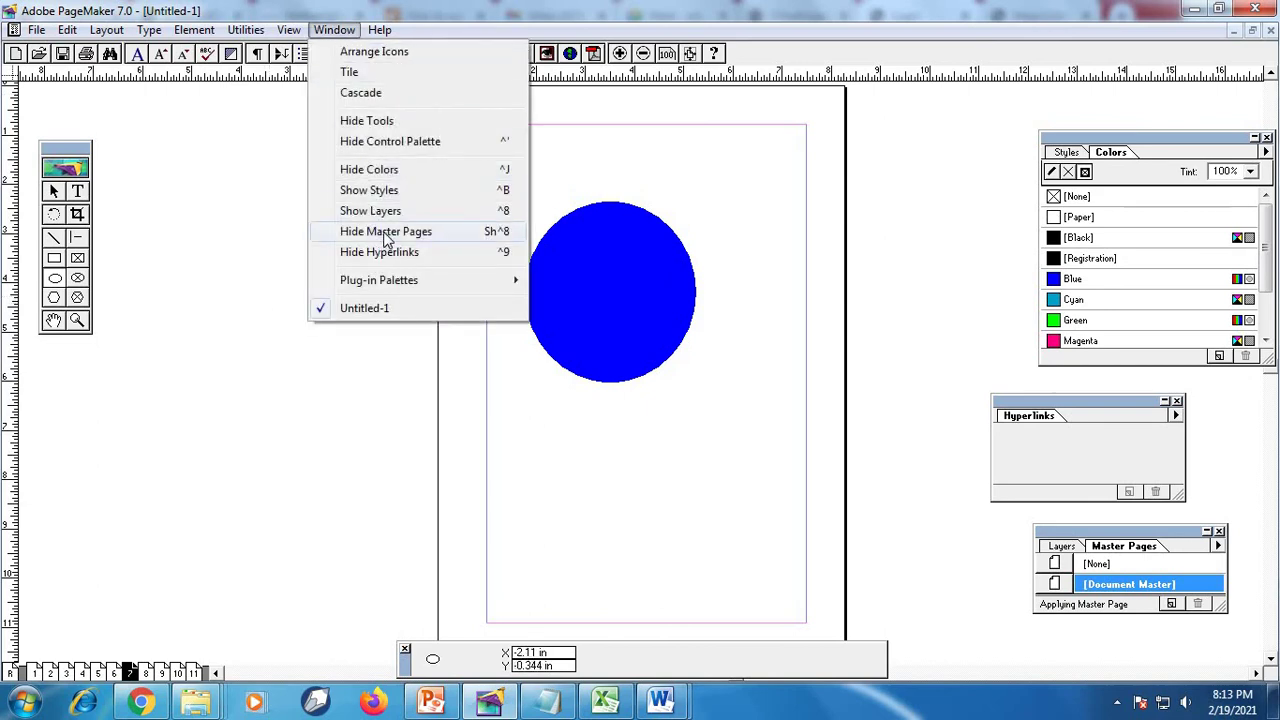
left_click(1140, 548)
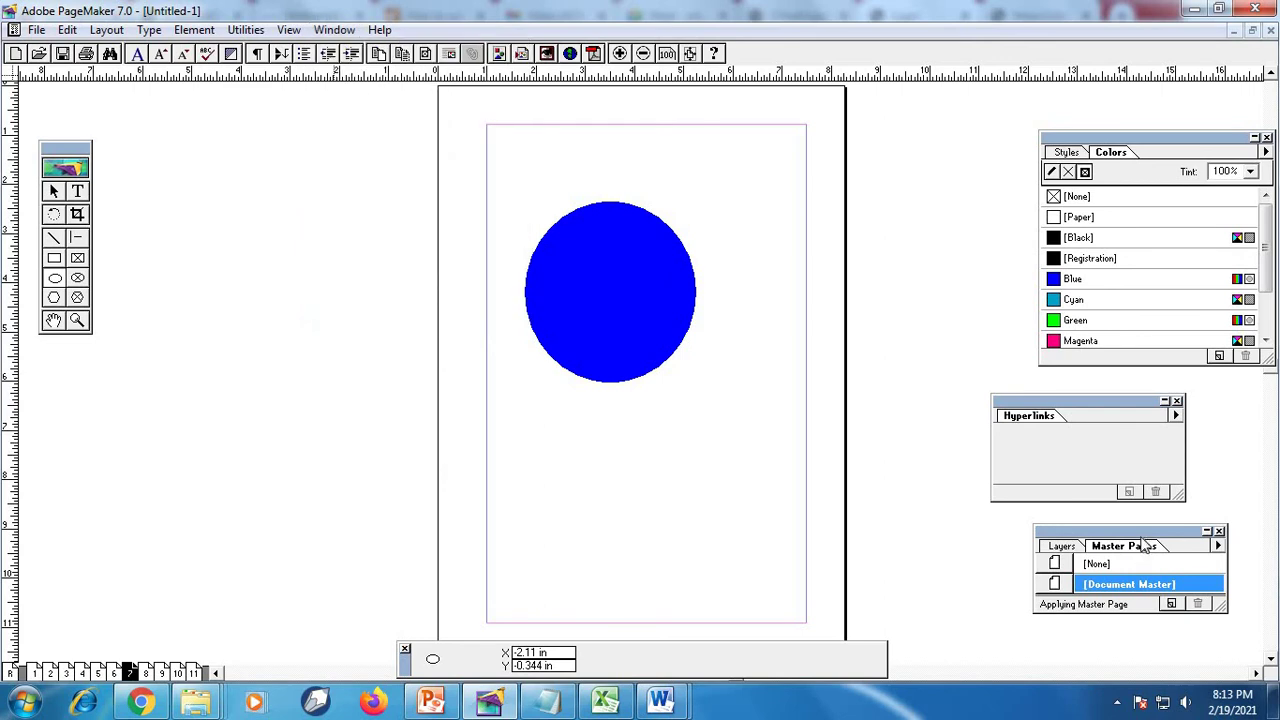
left_click(1218, 546)
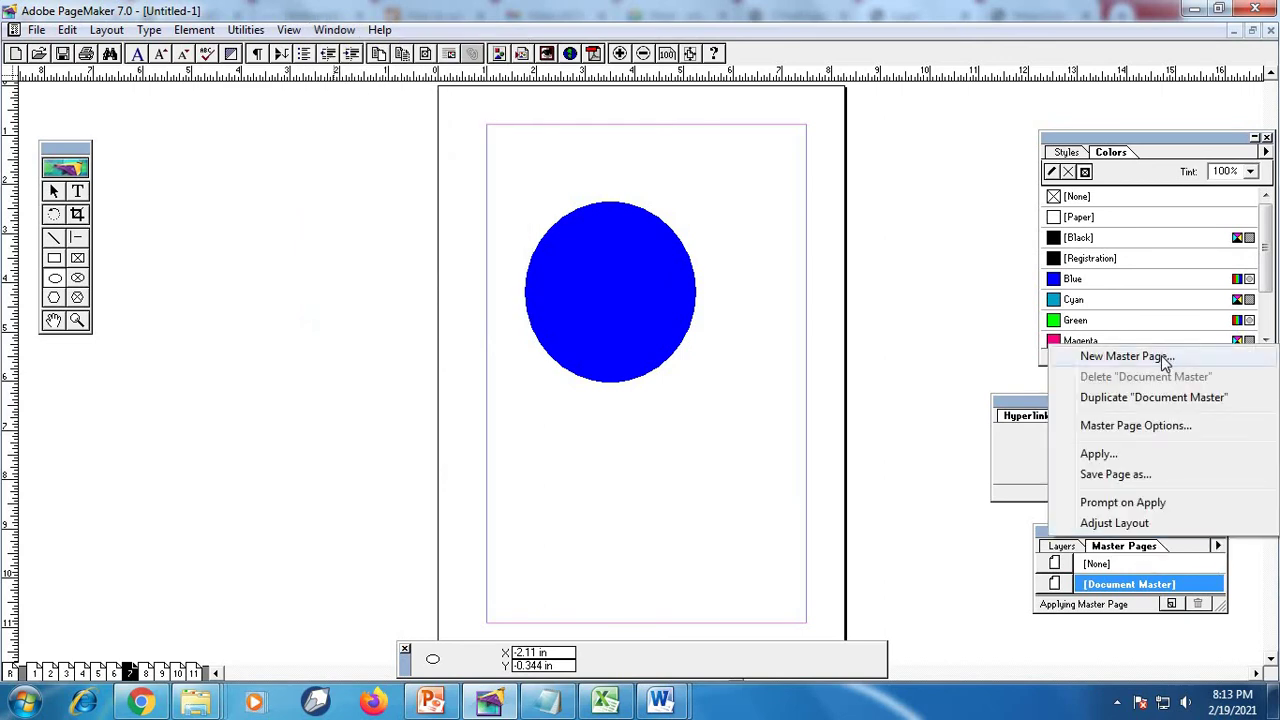
left_click(742, 566)
Create a new one-page master page named rectngale with the default margins and column guides.
left_click(1218, 546)
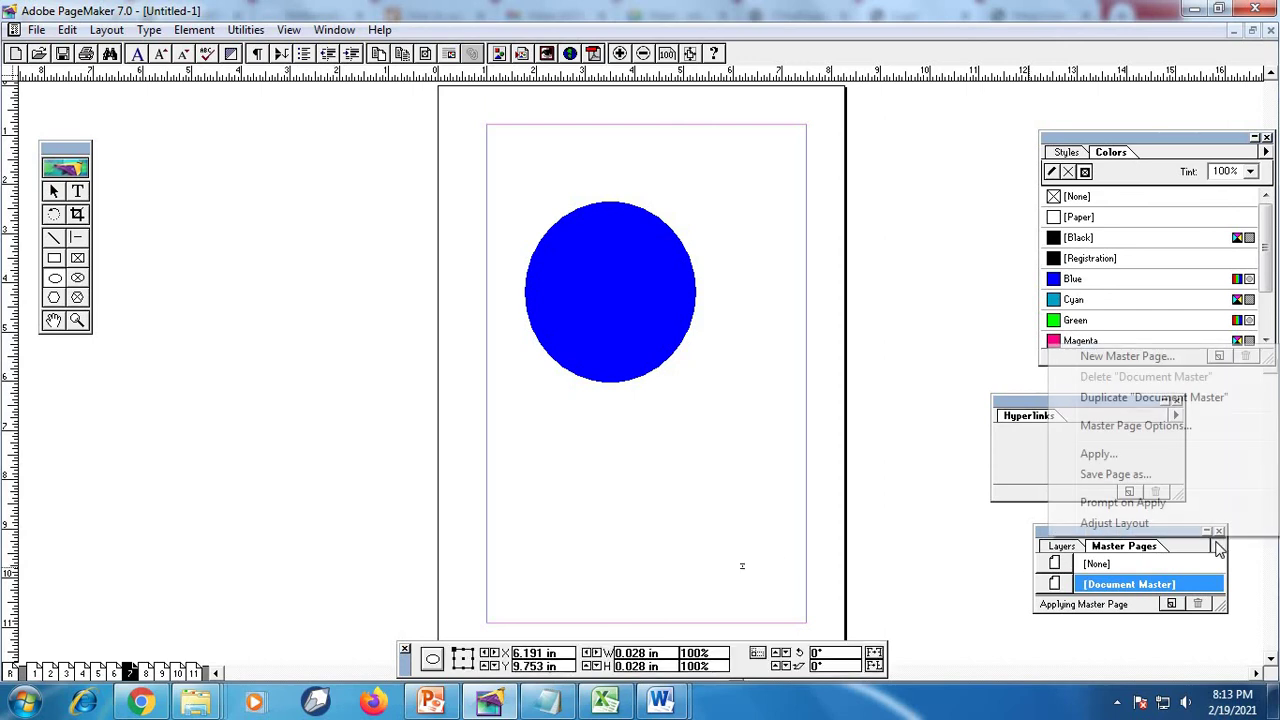
left_click(1048, 356)
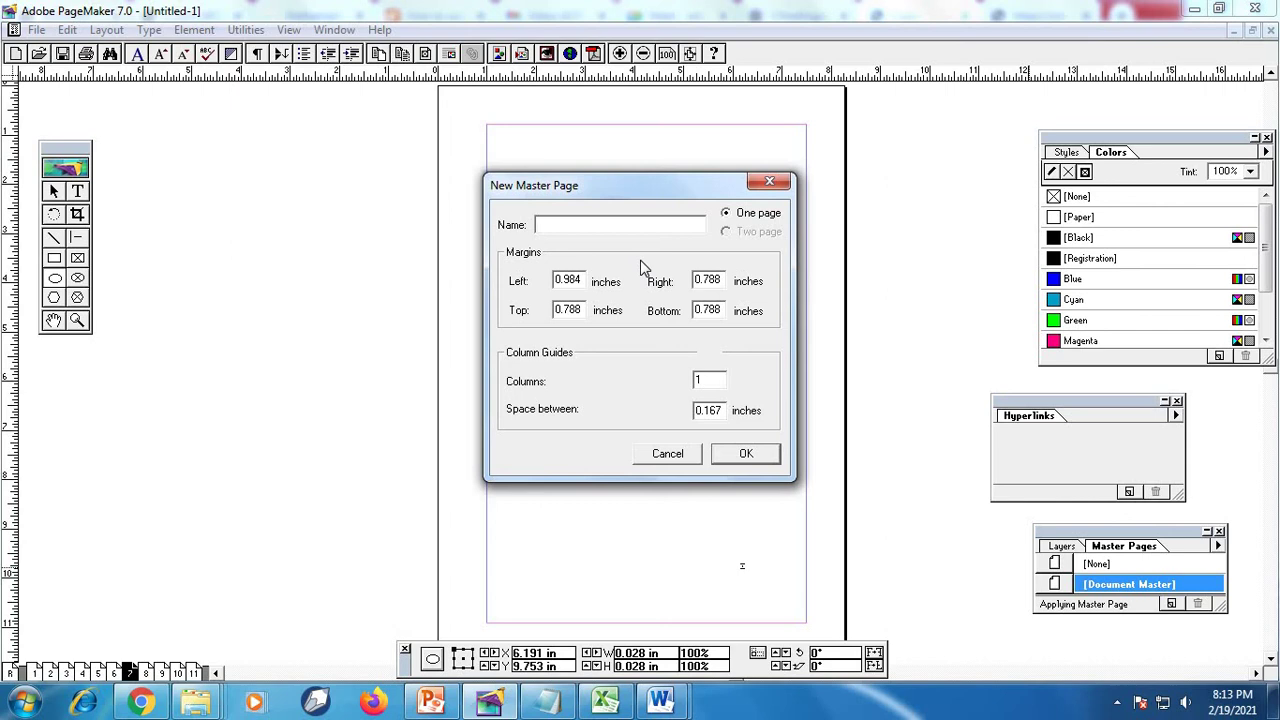
type("rectngale")
left_click(742, 455)
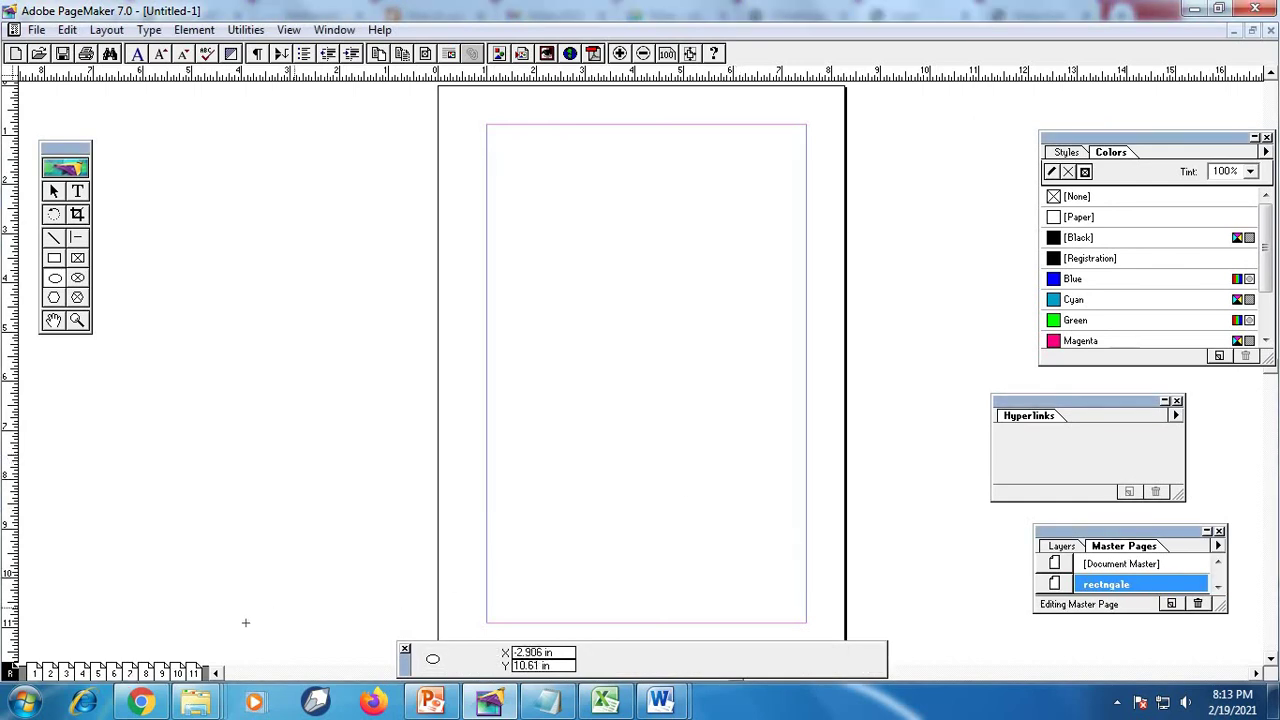
Draw a rectangle about 2.55 by 3.78 in on the upper part of the rectngale master and color it Green.
left_click(1136, 564)
left_click(1110, 584)
left_click(54, 258)
left_click_drag(560, 215, 686, 400)
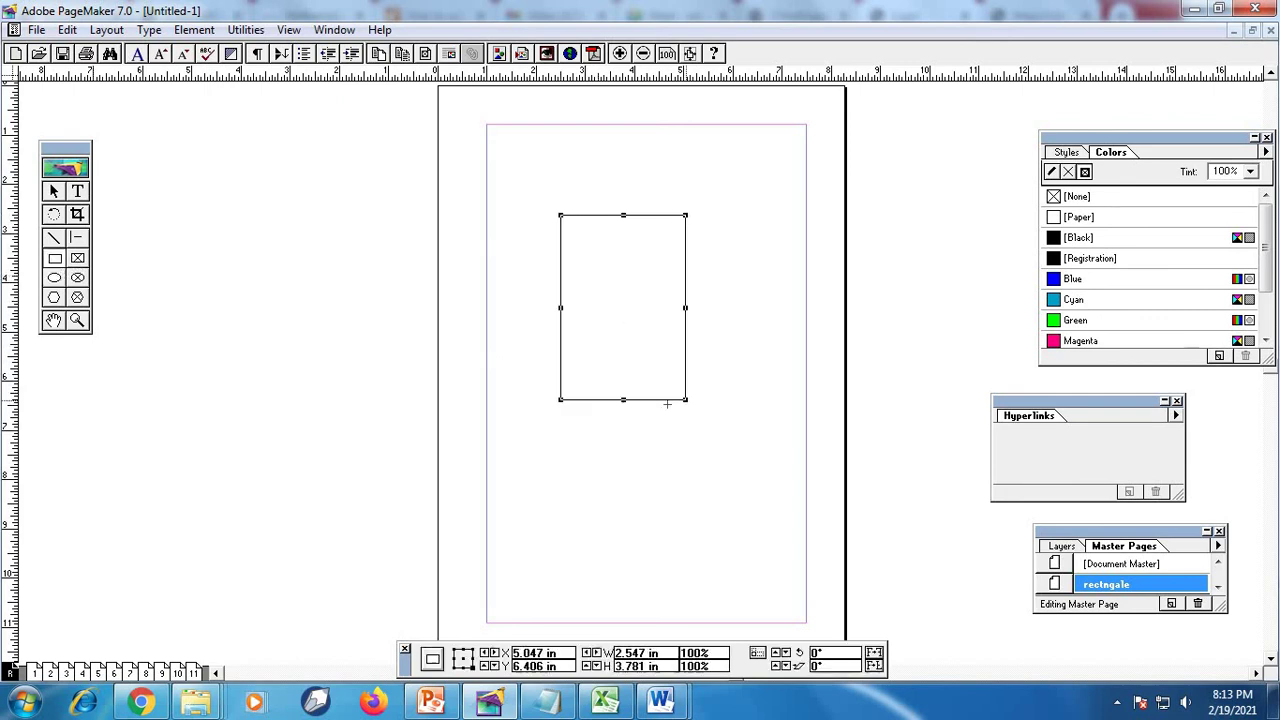
left_click(1068, 322)
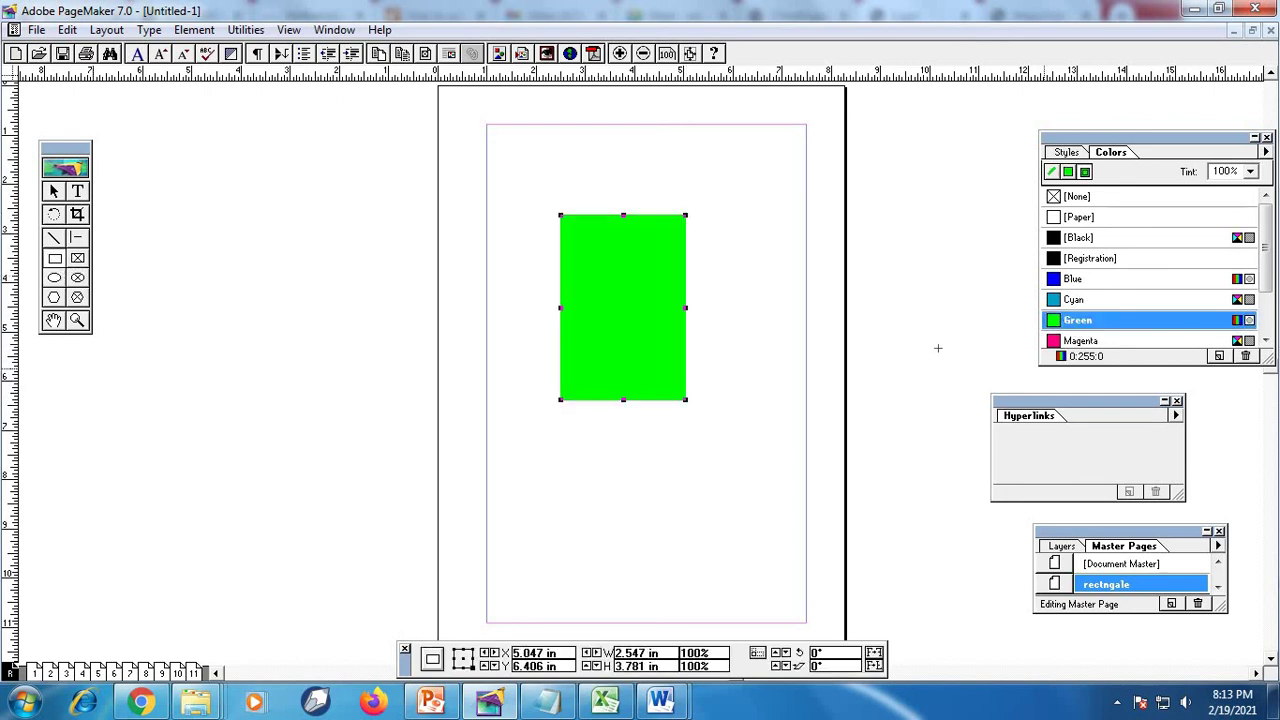
Apply the rectngale master to page range 1-11.
left_click(1217, 545)
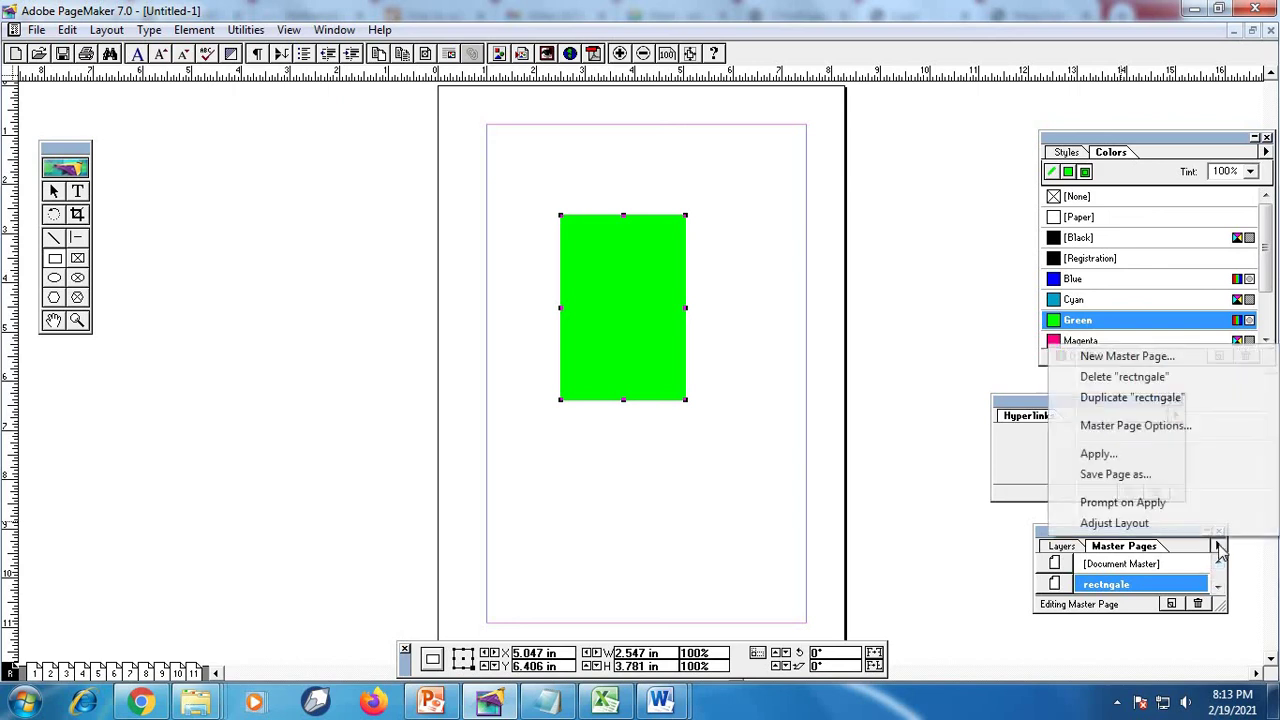
left_click(1149, 457)
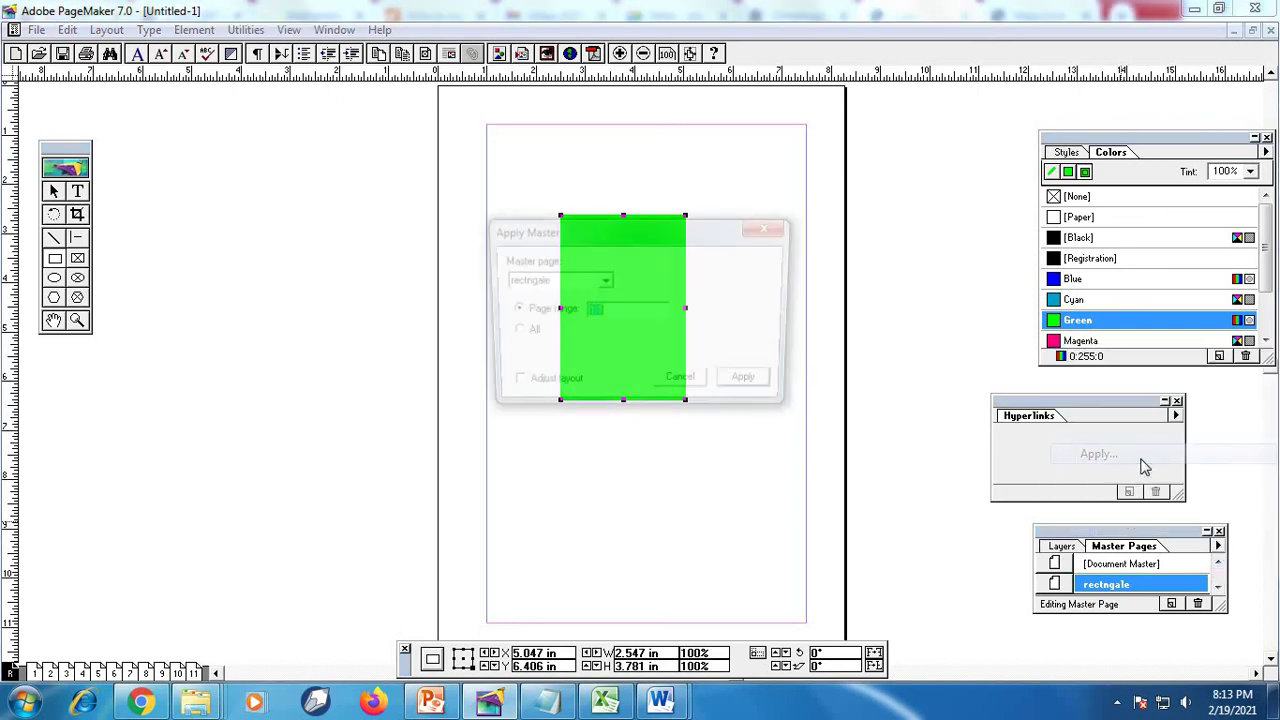
left_click(649, 311)
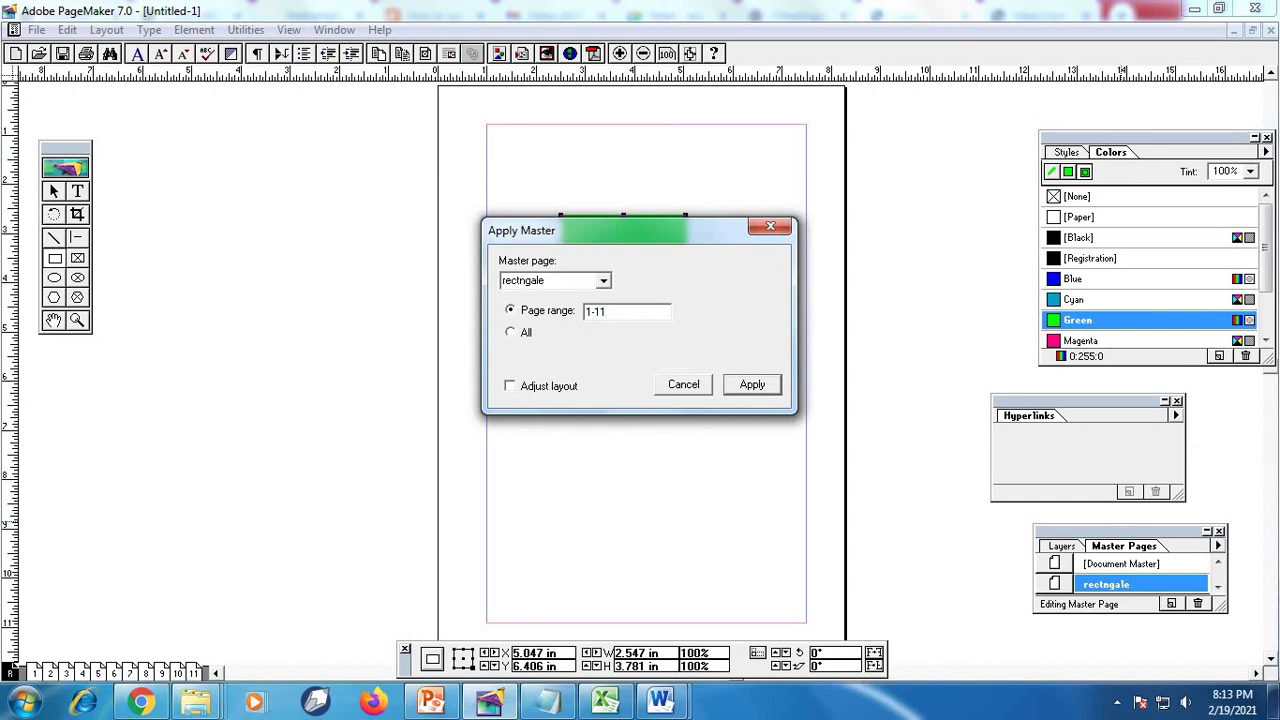
left_click(749, 384)
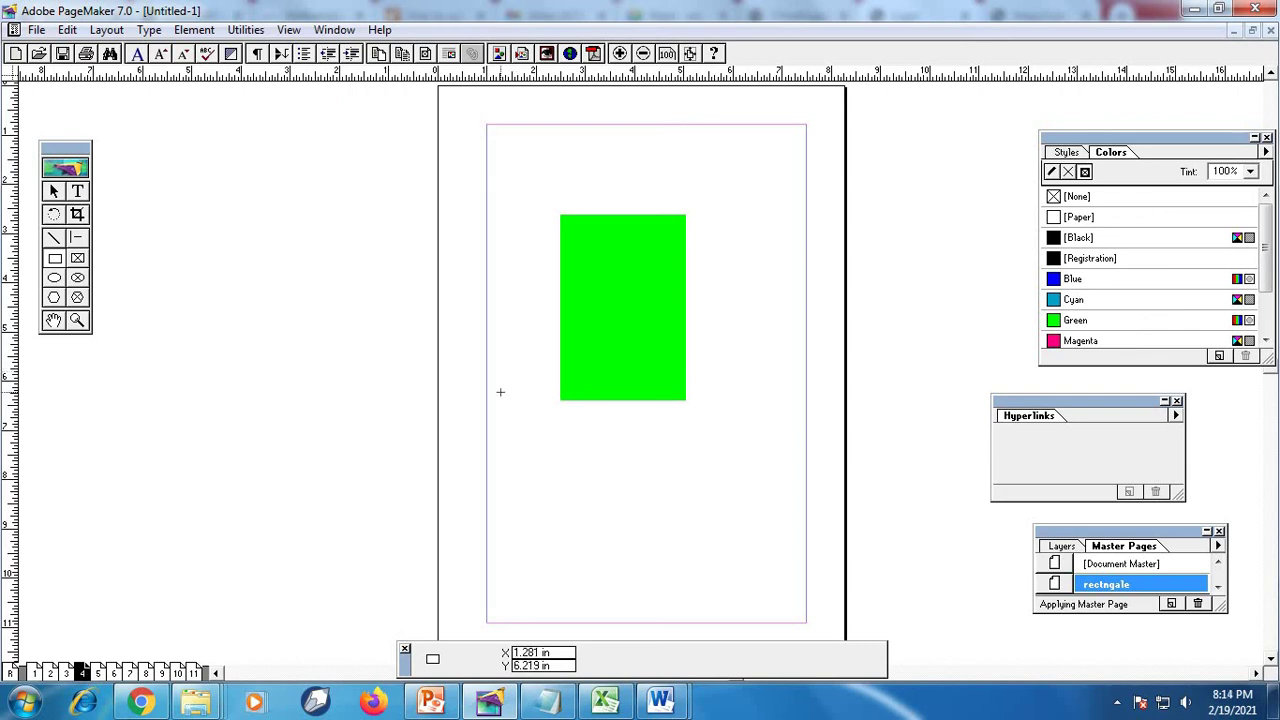
left_click(338, 30)
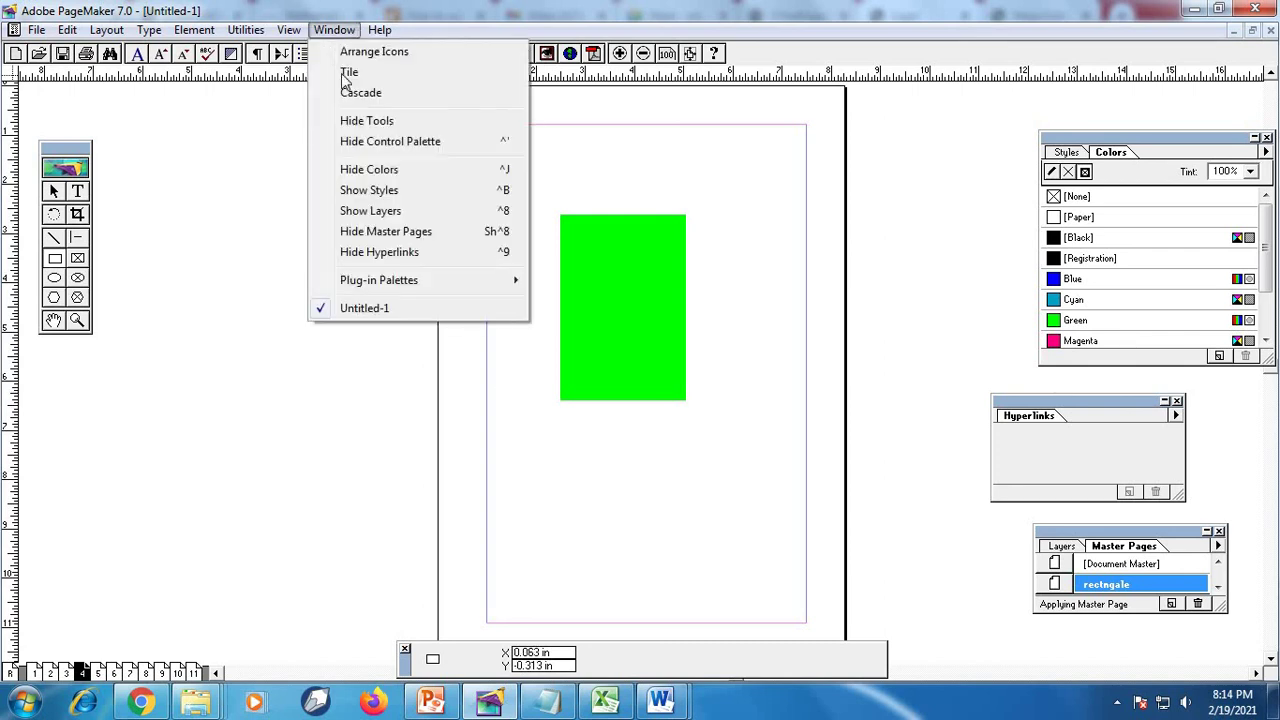
left_click(375, 390)
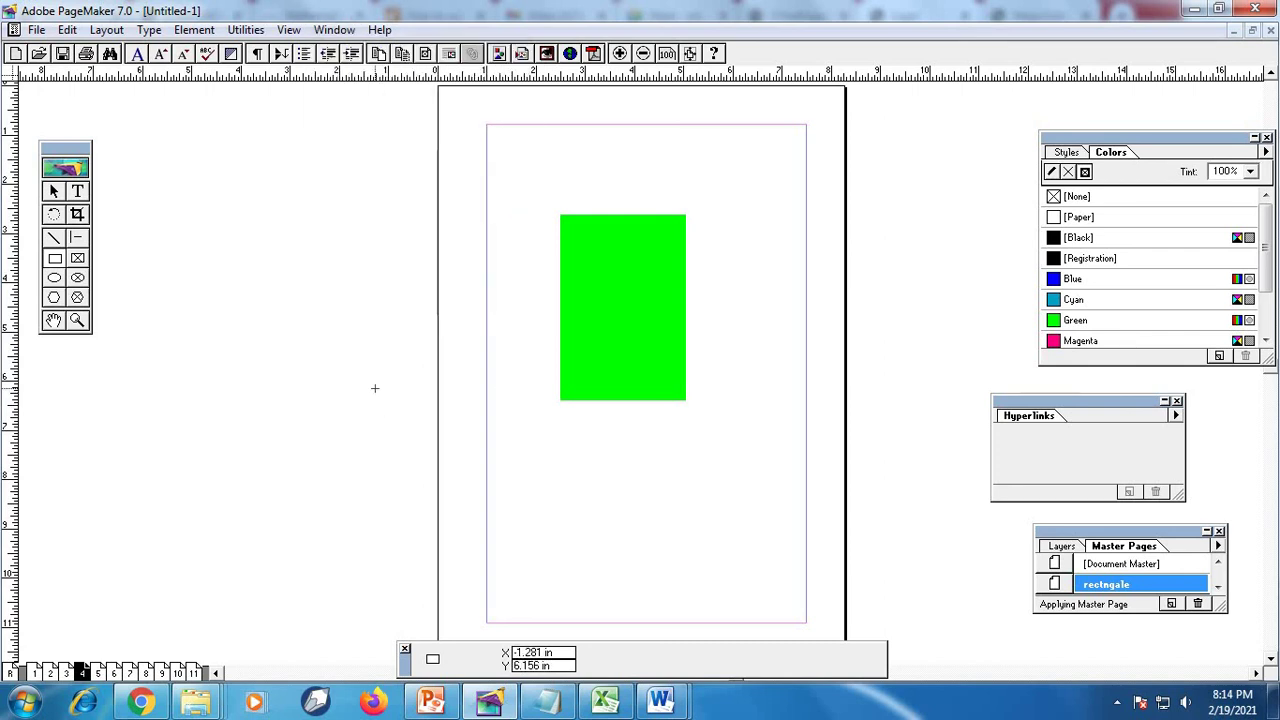